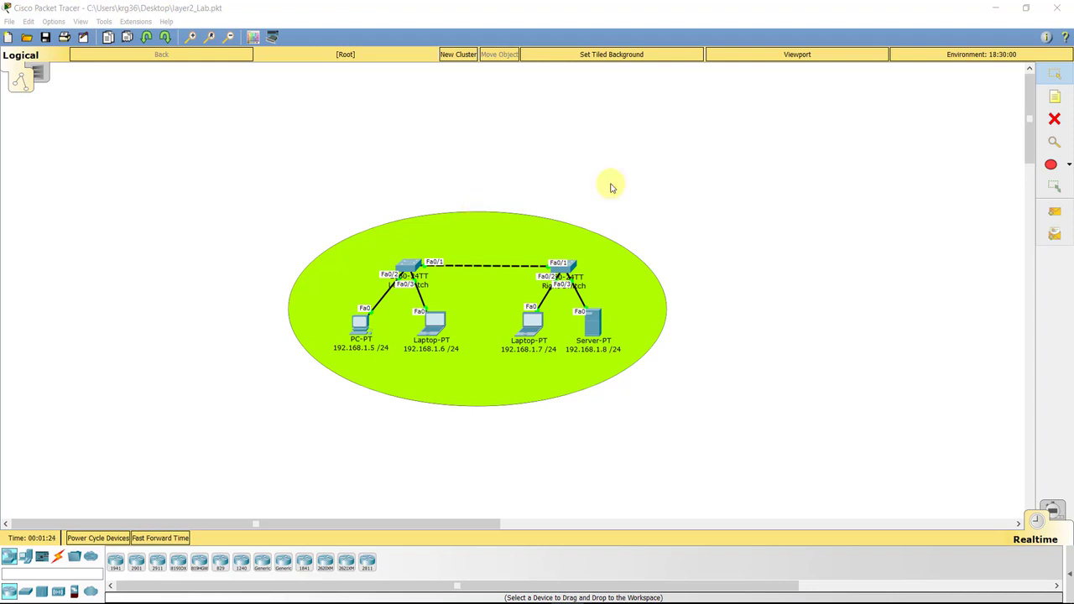
Delete the green background ellipse and the cable linking the two switches.
{"action": "left_click", "coordinate": [1054, 118]}
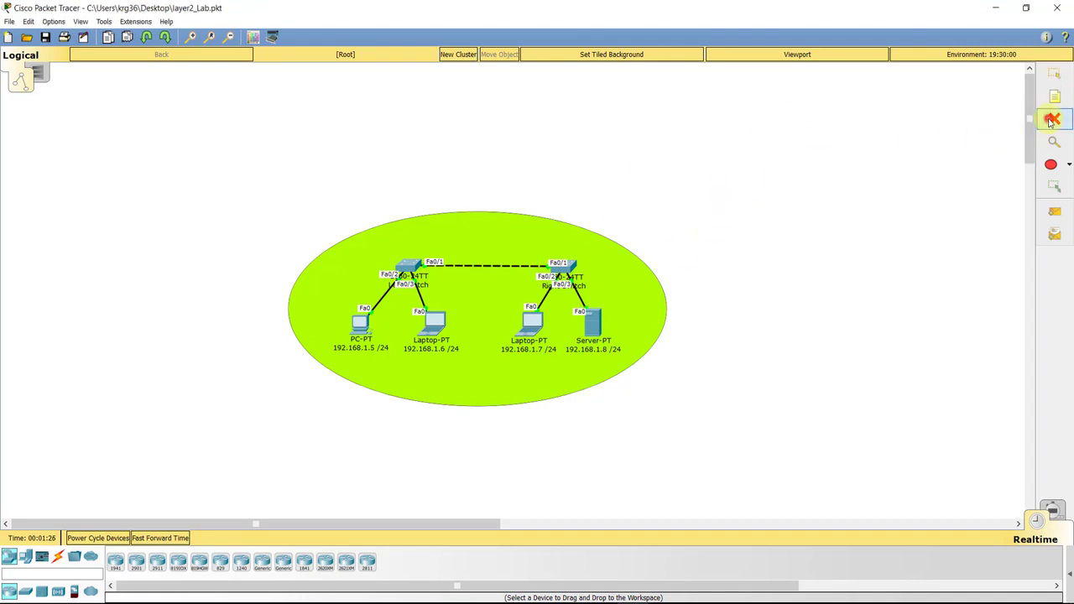
{"action": "left_click", "coordinate": [485, 243]}
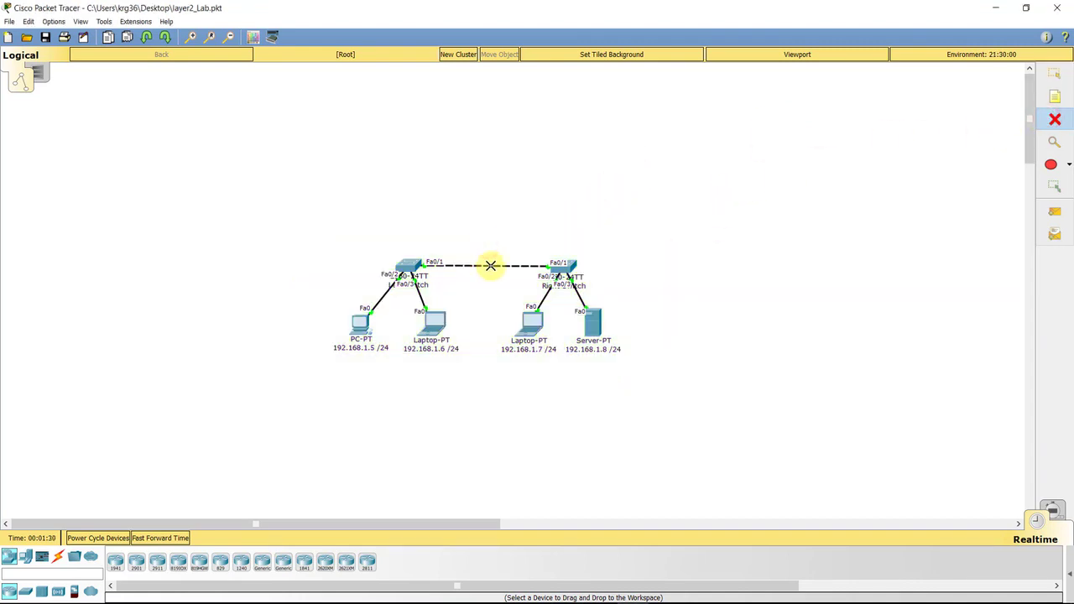
{"action": "left_click", "coordinate": [490, 265]}
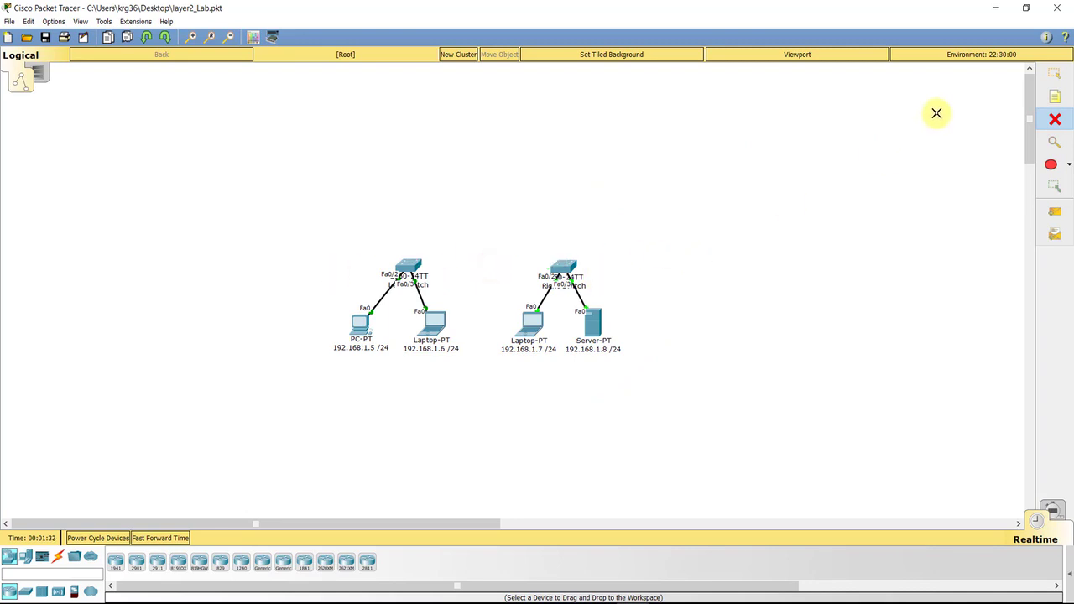
{"action": "left_click", "coordinate": [1051, 77]}
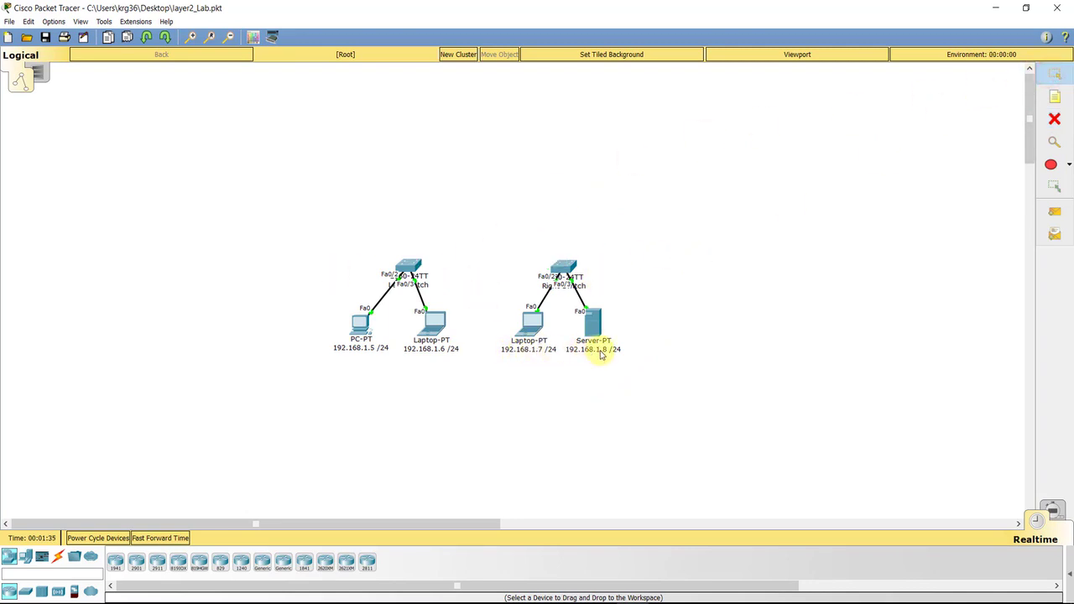
Change the label of the laptop on the right switch to 192.168.2.5 /24.
{"action": "left_click", "coordinate": [528, 353]}
{"action": "left_click", "coordinate": [544, 351]}
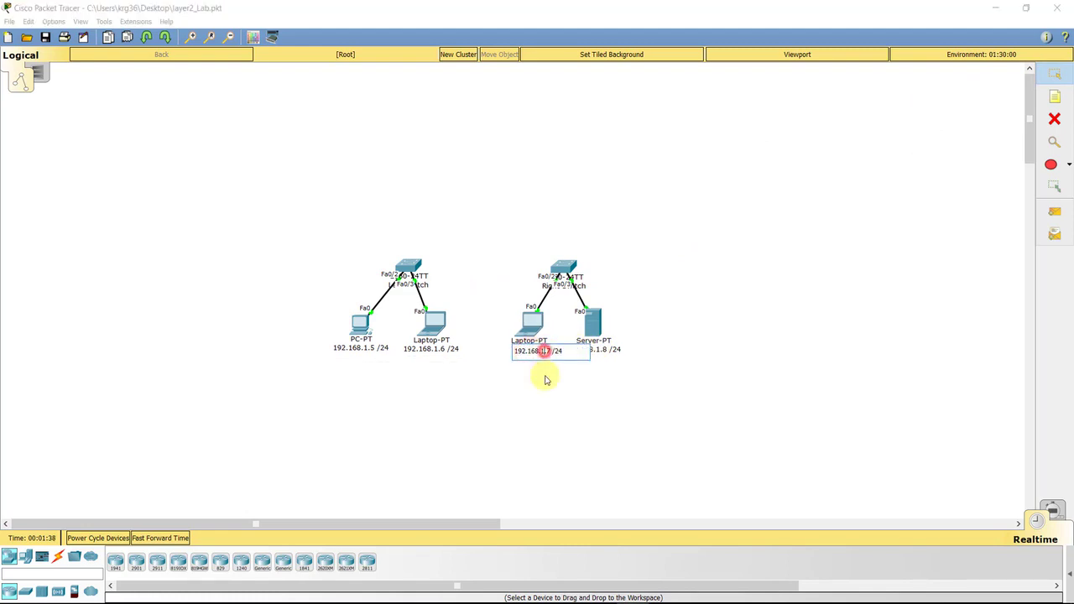
{"action": "left_click", "coordinate": [552, 351]}
{"action": "key", "text": "BackSpace"}
{"action": "key", "text": "BackSpace"}
{"action": "key", "text": "BackSpace"}
{"action": "type", "text": "2."}
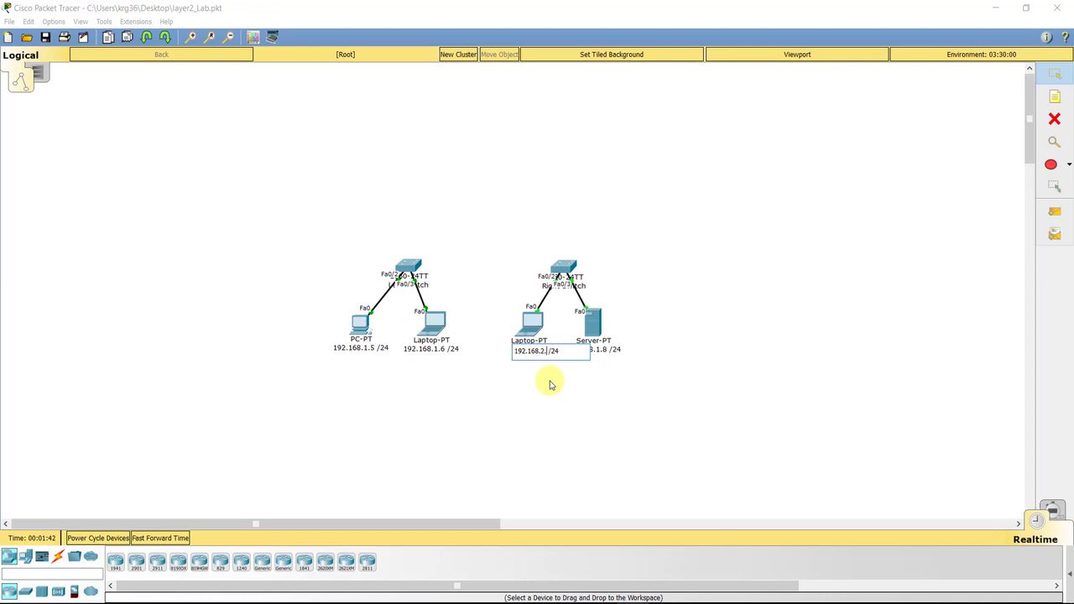
{"action": "type", "text": "5"}
Change the server's label to 192.168.2.6 /24.
{"action": "left_click", "coordinate": [594, 350]}
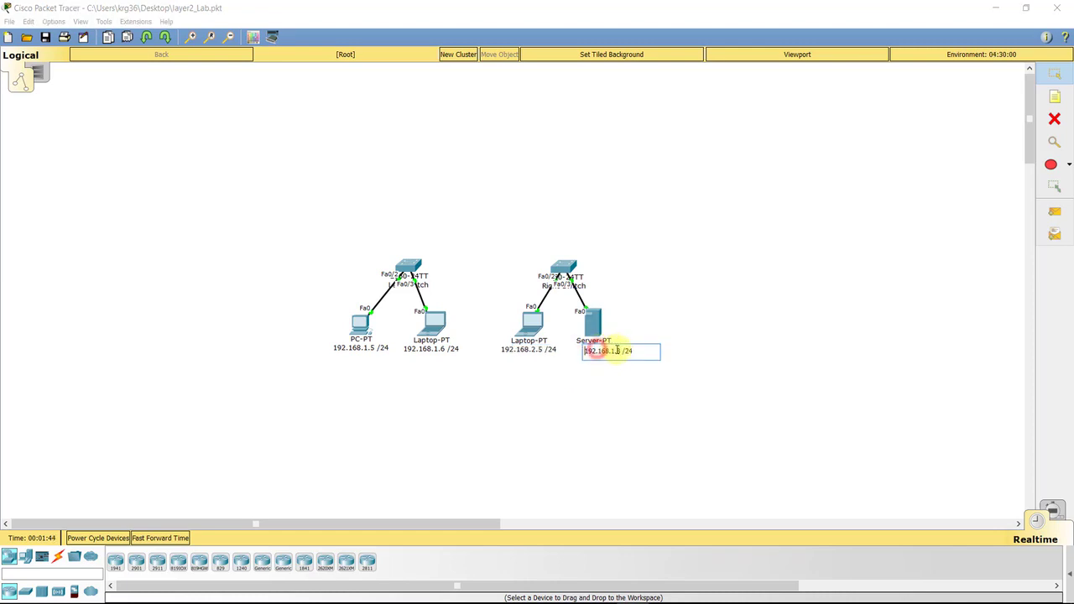
{"action": "left_click_drag", "start_coordinate": [621, 351], "coordinate": [614, 351]}
{"action": "type", "text": "2.6"}
{"action": "left_click", "coordinate": [669, 298]}
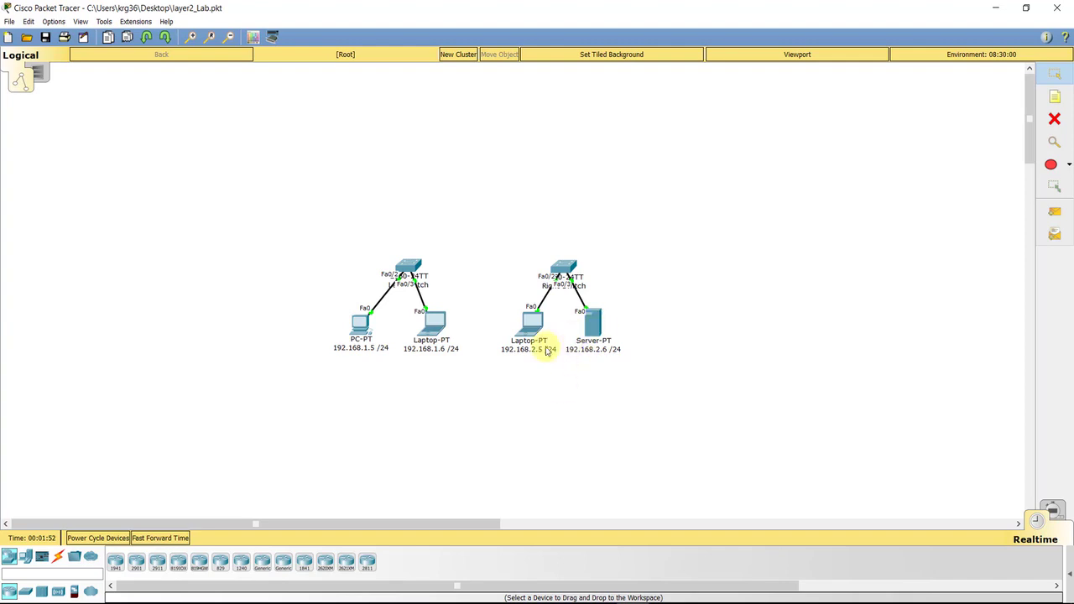
Change the static IP address of the laptop on the right switch to match its 192.168.2.5 label.
{"action": "left_click", "coordinate": [526, 323]}
{"action": "left_click", "coordinate": [424, 157]}
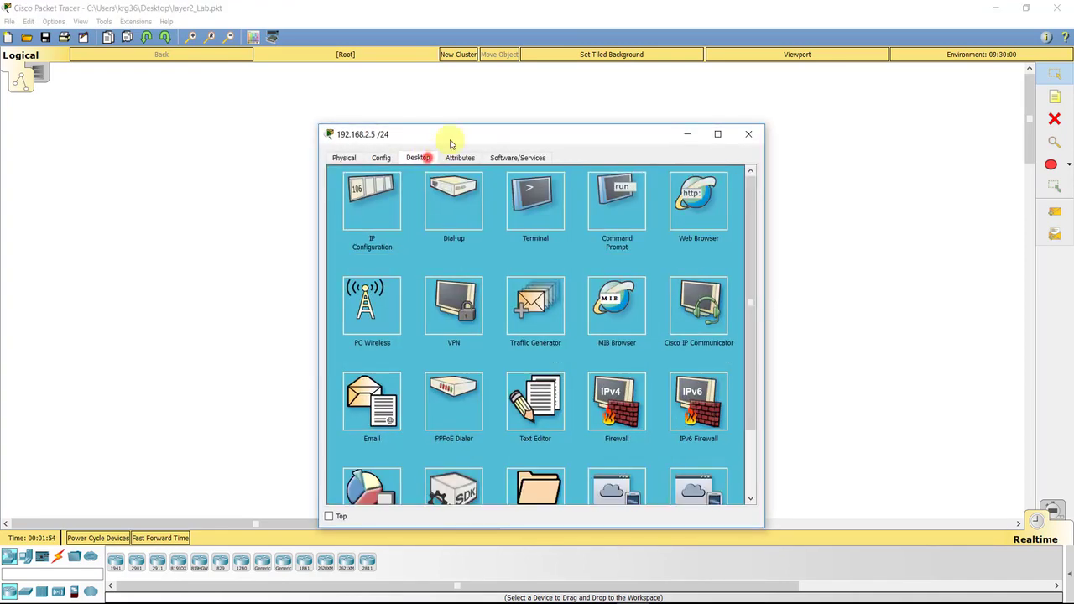
{"action": "left_click_drag", "start_coordinate": [450, 142], "coordinate": [638, 120]}
{"action": "left_click", "coordinate": [537, 161]}
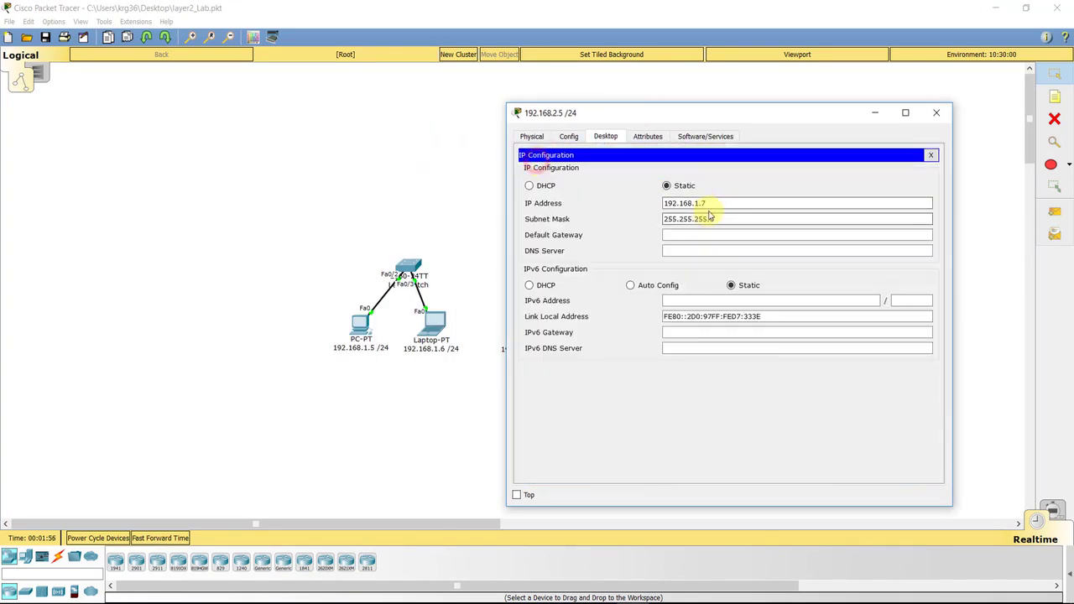
{"action": "left_click_drag", "start_coordinate": [708, 203], "coordinate": [694, 203]}
{"action": "type", "text": "2"}
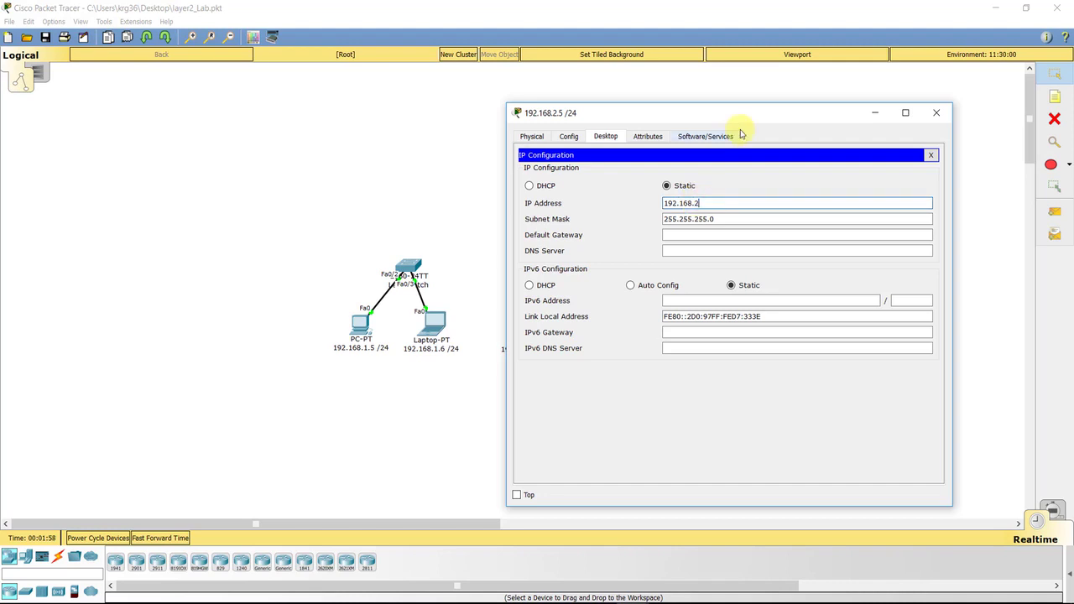
{"action": "left_click", "coordinate": [931, 155]}
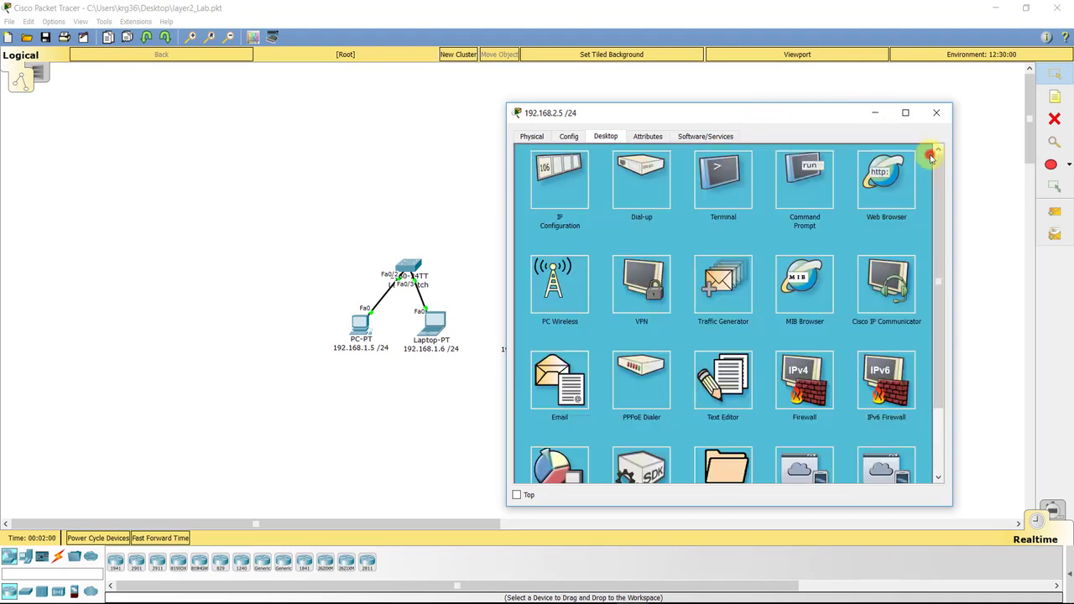
{"action": "left_click", "coordinate": [935, 119]}
Set the server's static IP address to 192.168.2.6 in its IP configuration.
{"action": "left_click", "coordinate": [594, 329]}
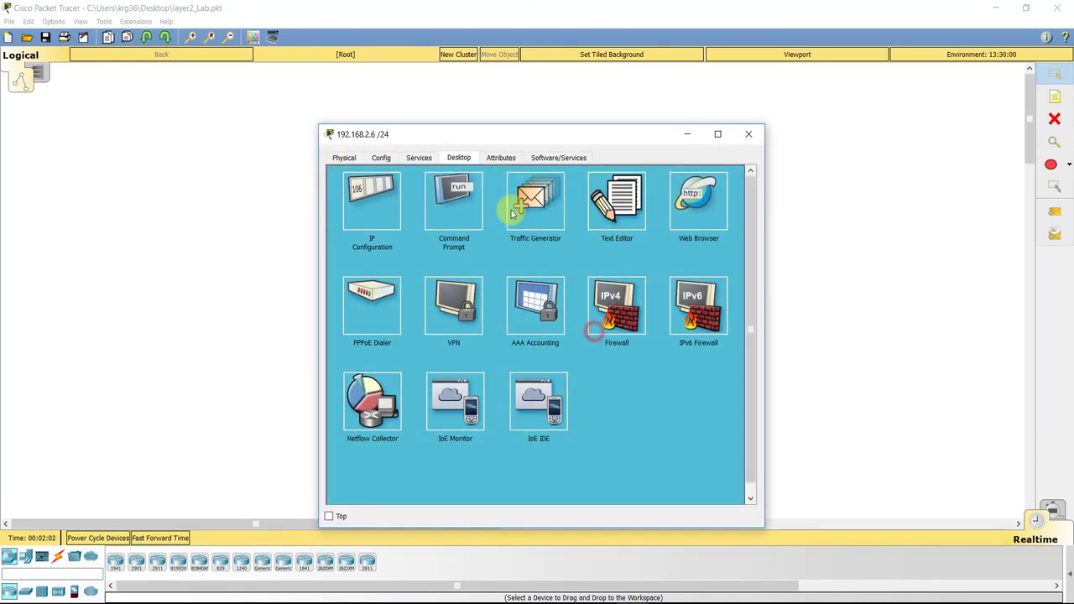
{"action": "left_click", "coordinate": [353, 190]}
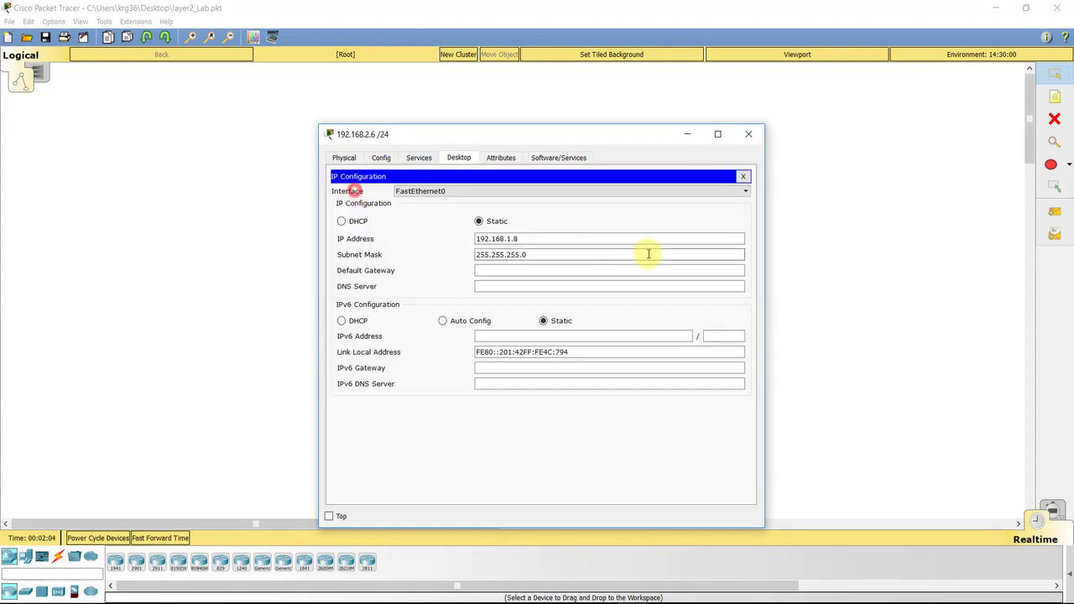
{"action": "left_click_drag", "start_coordinate": [577, 238], "coordinate": [502, 236]}
{"action": "key", "text": "BackSpace"}
{"action": "key", "text": "BackSpace"}
{"action": "key", "text": "BackSpace"}
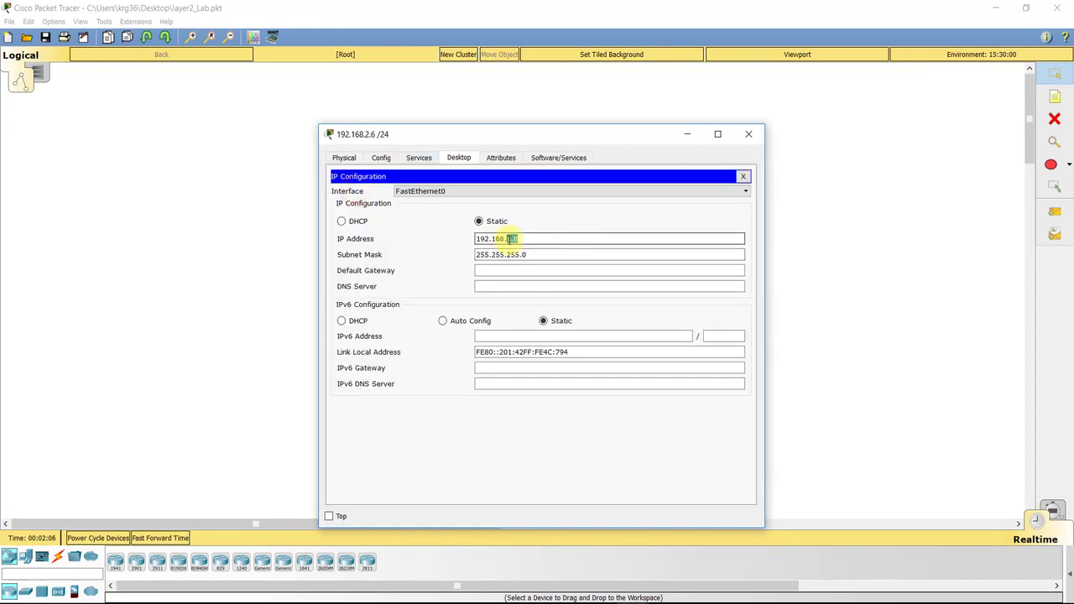
{"action": "type", "text": "2.6"}
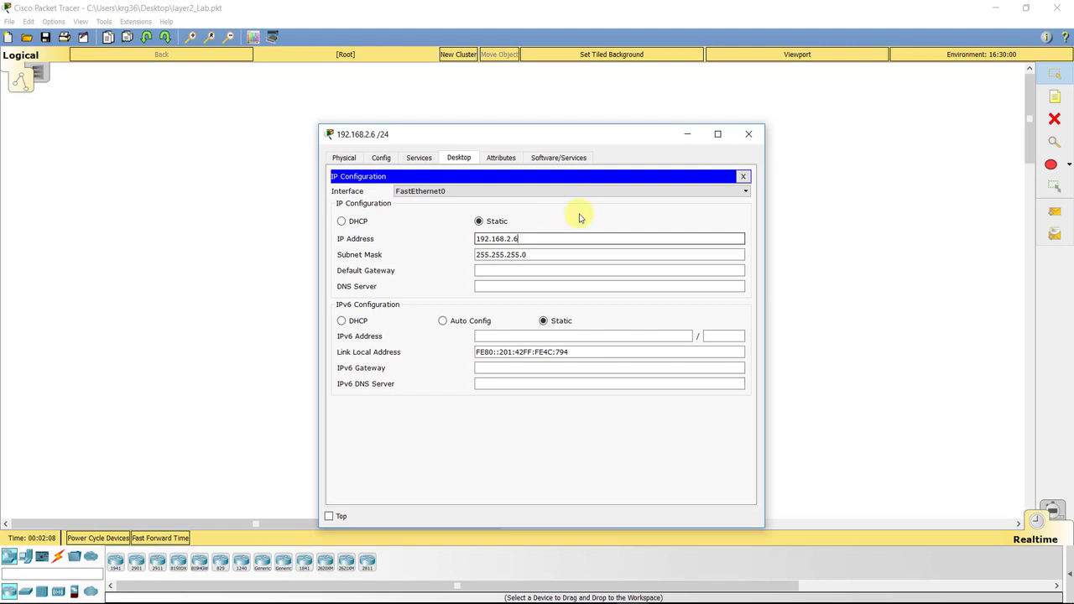
{"action": "left_click", "coordinate": [743, 176]}
{"action": "left_click", "coordinate": [749, 135]}
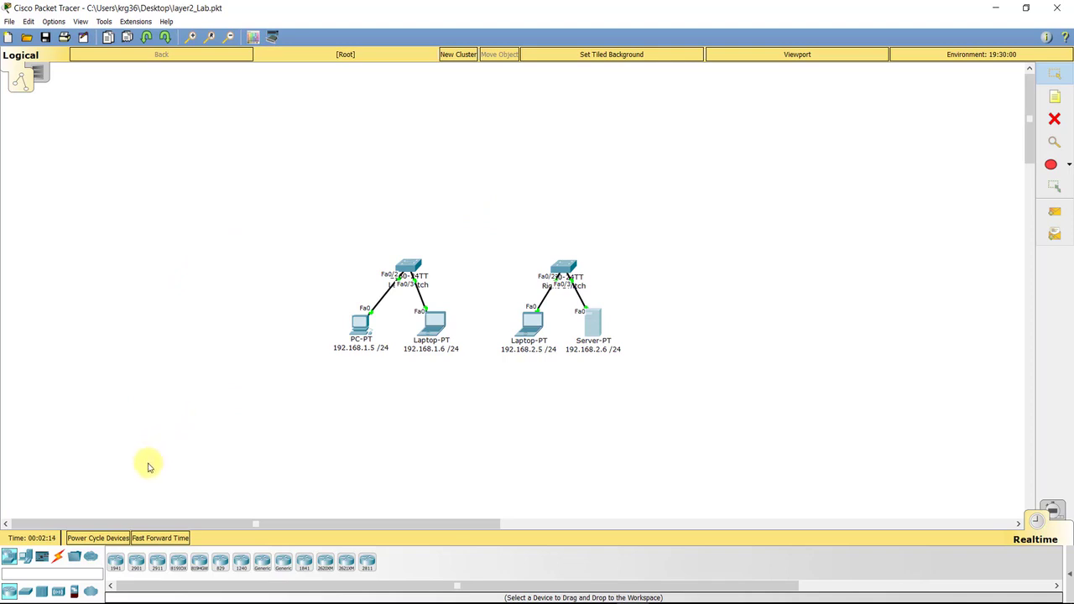
Place a 1941 router above the two switches, midway between them.
{"action": "left_click", "coordinate": [115, 561]}
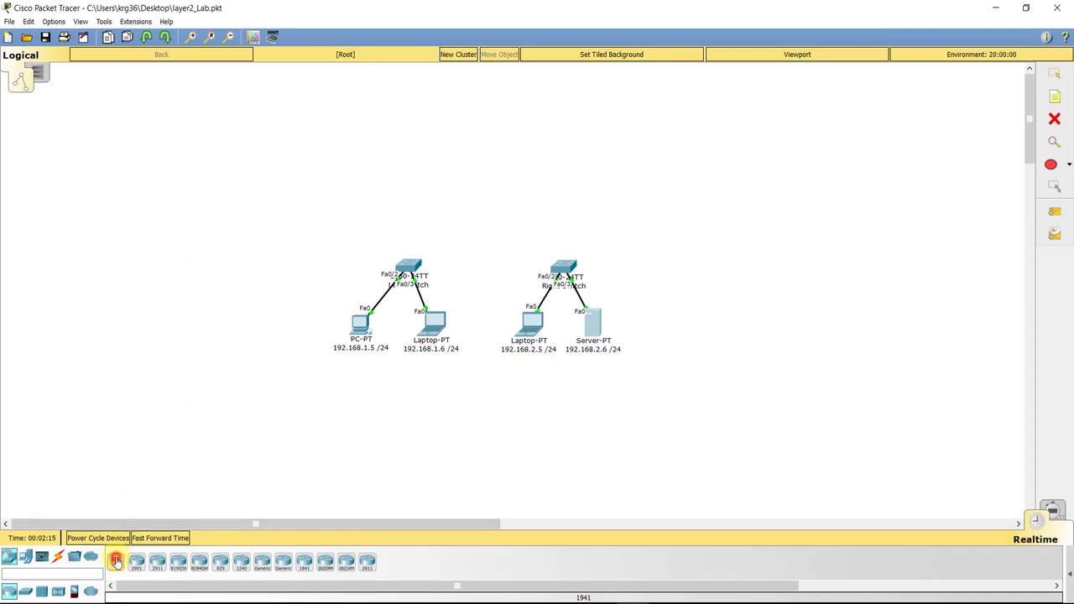
{"action": "left_click", "coordinate": [482, 198]}
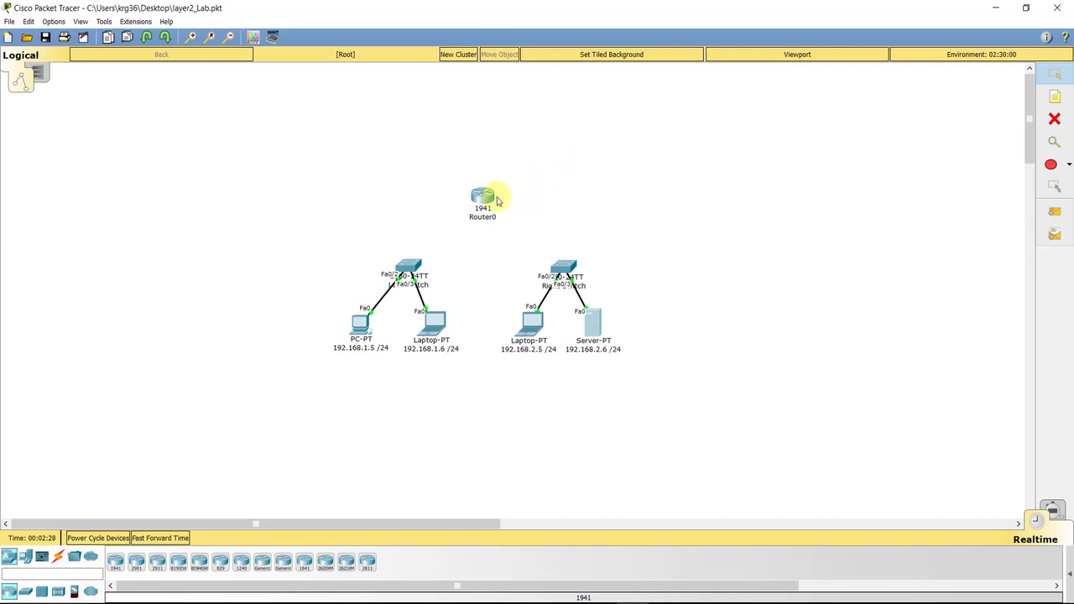
{"action": "left_click_drag", "start_coordinate": [491, 199], "coordinate": [492, 193]}
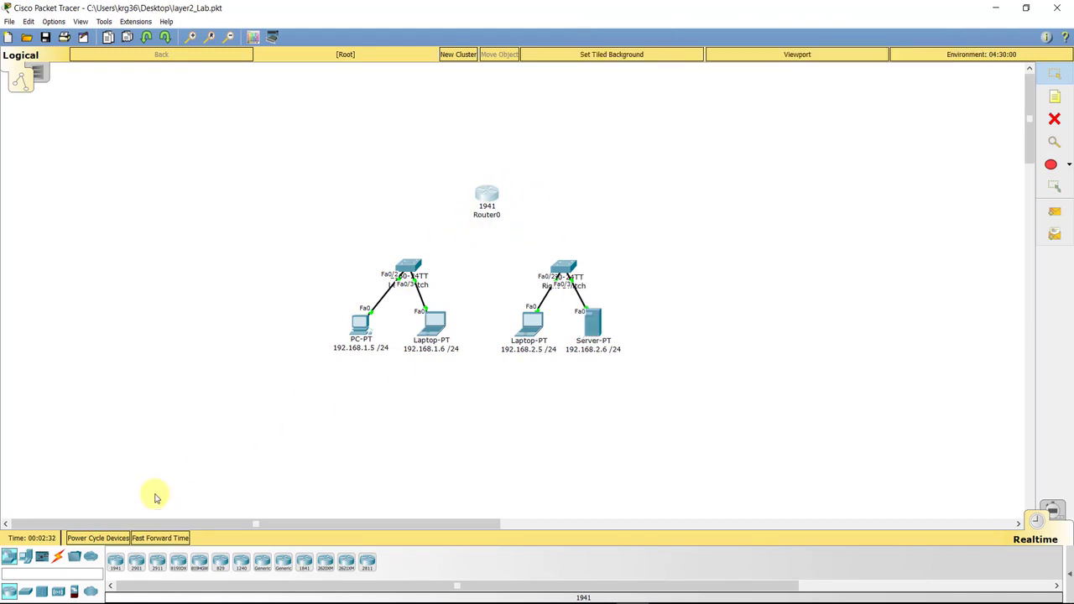
Connect the left switch's GigabitEthernet0/1 to the router's GigabitEthernet0/0 with a copper straight-through cable.
{"action": "left_click", "coordinate": [58, 557]}
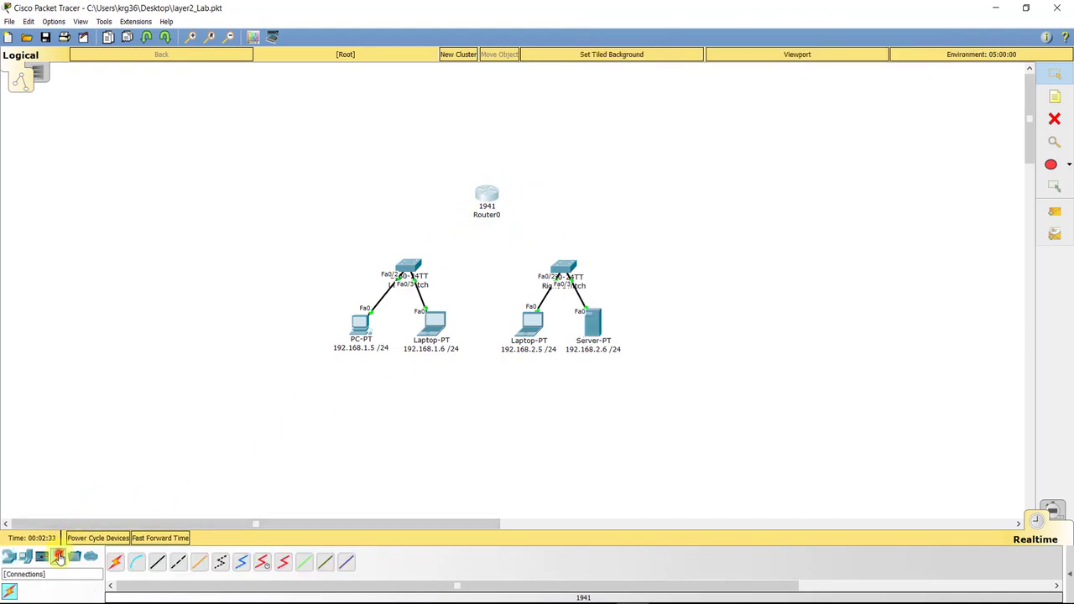
{"action": "left_click", "coordinate": [157, 562]}
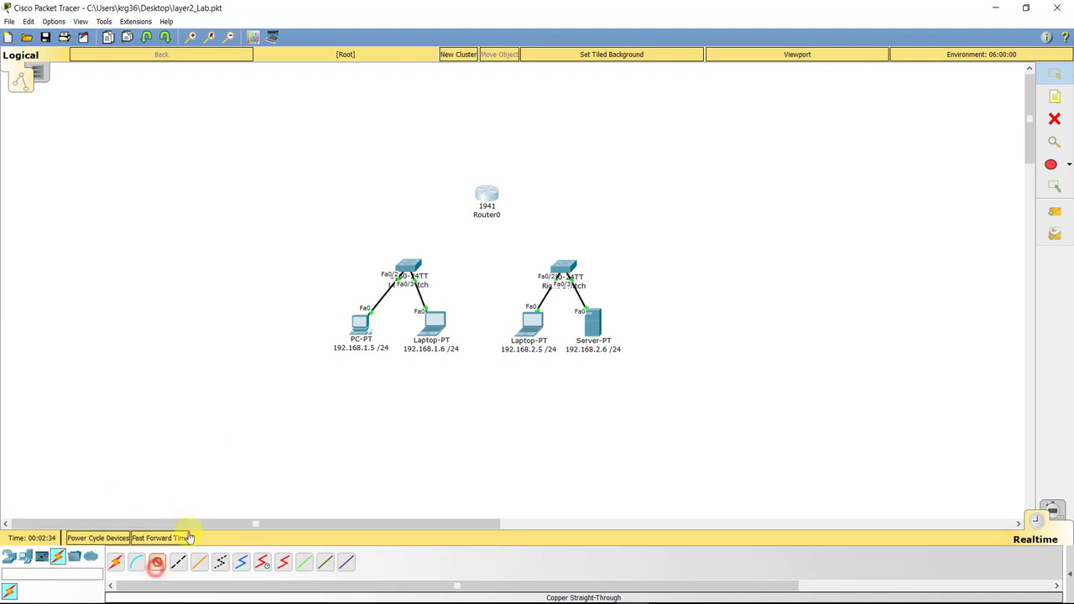
{"action": "left_click", "coordinate": [408, 263]}
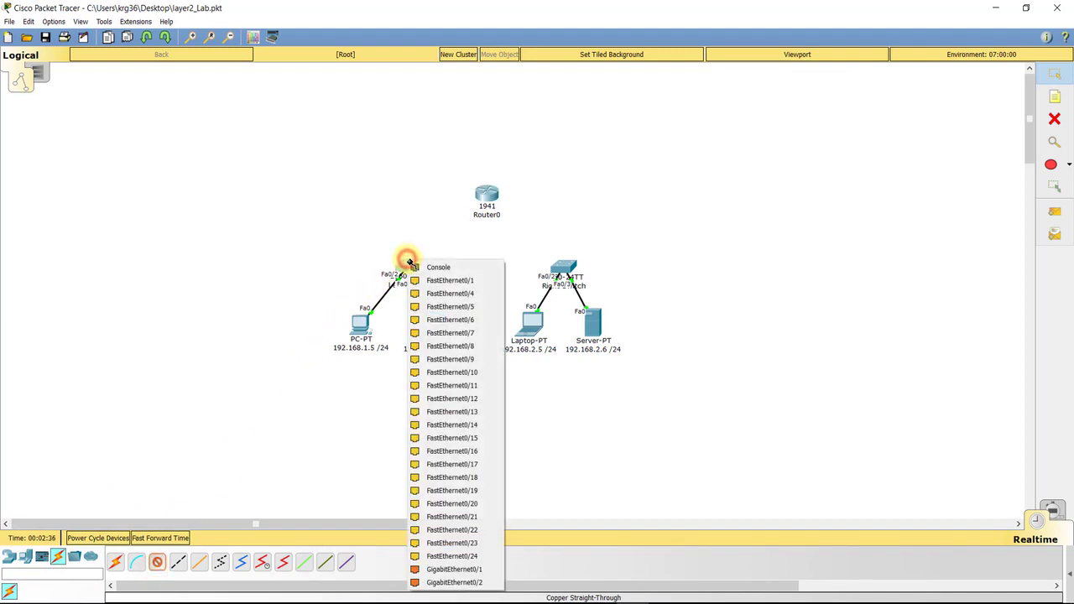
{"action": "left_click", "coordinate": [470, 569]}
{"action": "left_click", "coordinate": [483, 195]}
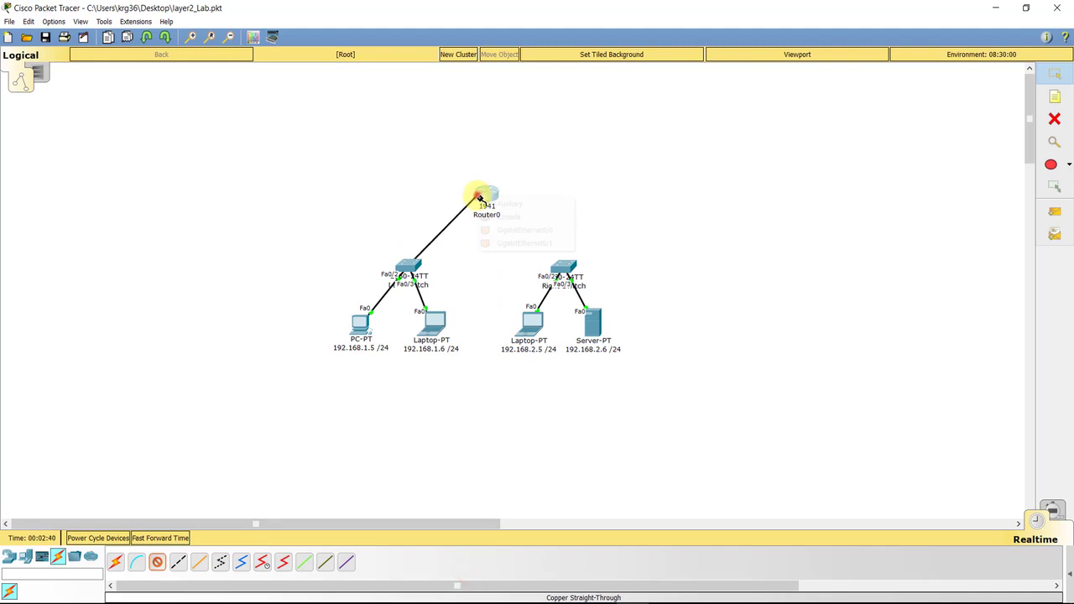
{"action": "left_click", "coordinate": [518, 231]}
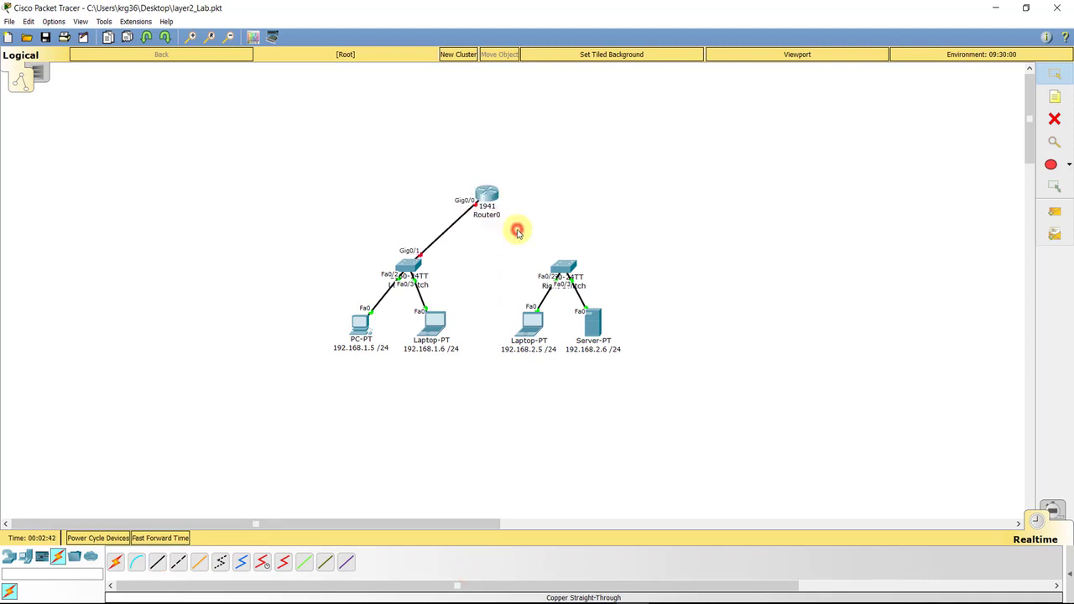
Connect the right switch's GigabitEthernet0/1 to the router's GigabitEthernet0/1 with a copper straight-through cable.
{"action": "left_click", "coordinate": [158, 562]}
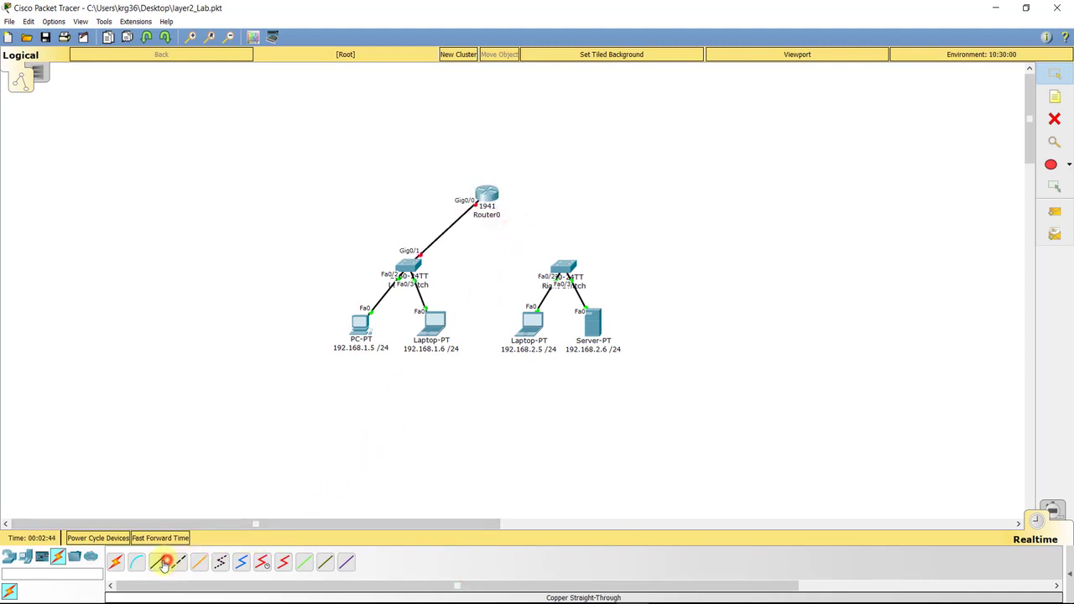
{"action": "left_click", "coordinate": [568, 264]}
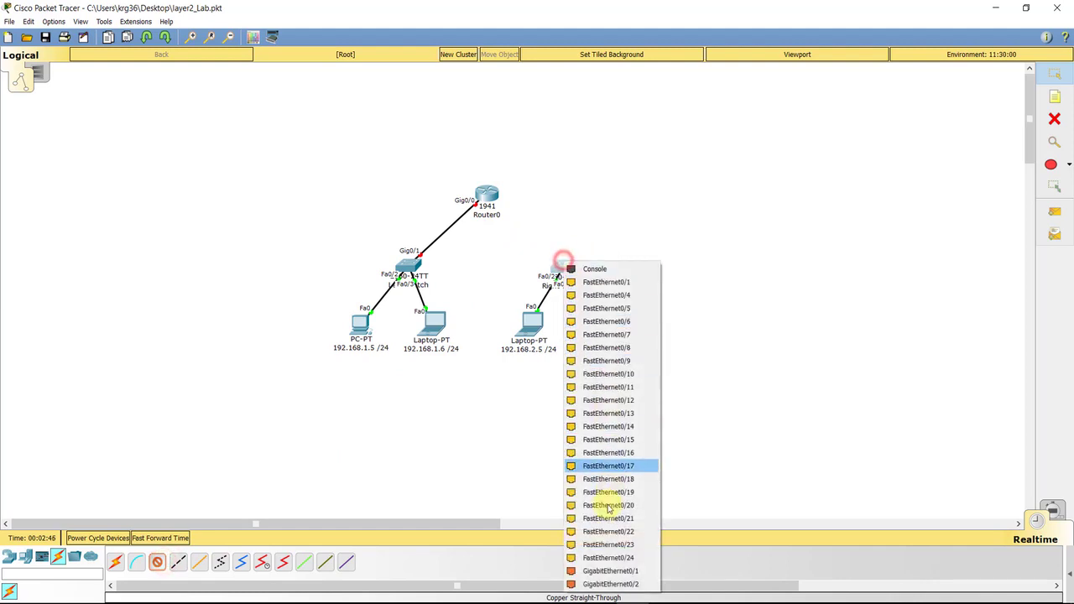
{"action": "left_click", "coordinate": [606, 567]}
{"action": "left_click", "coordinate": [487, 195]}
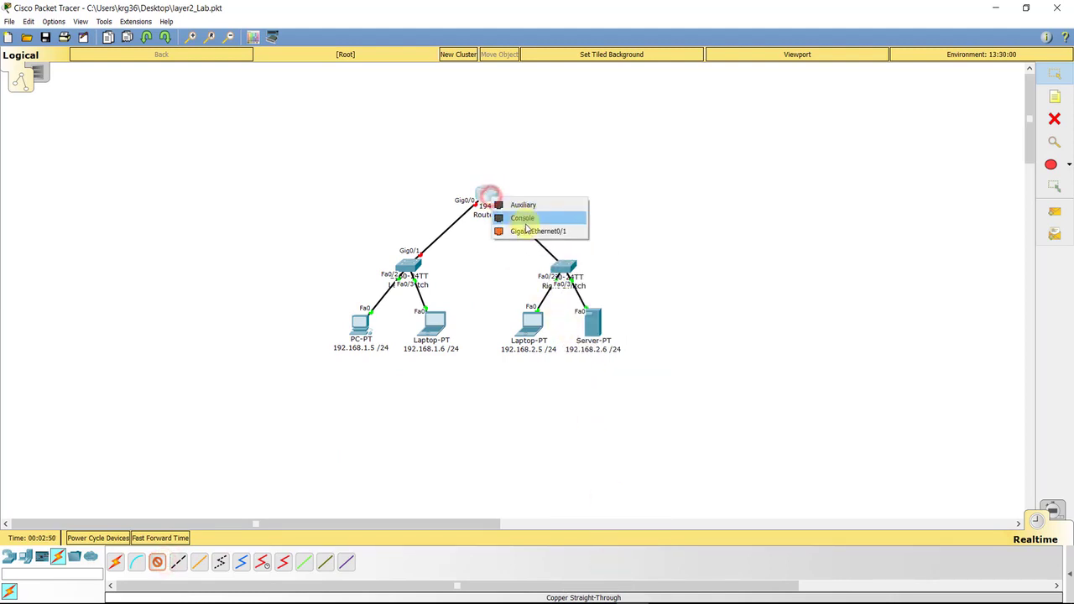
{"action": "left_click", "coordinate": [530, 232]}
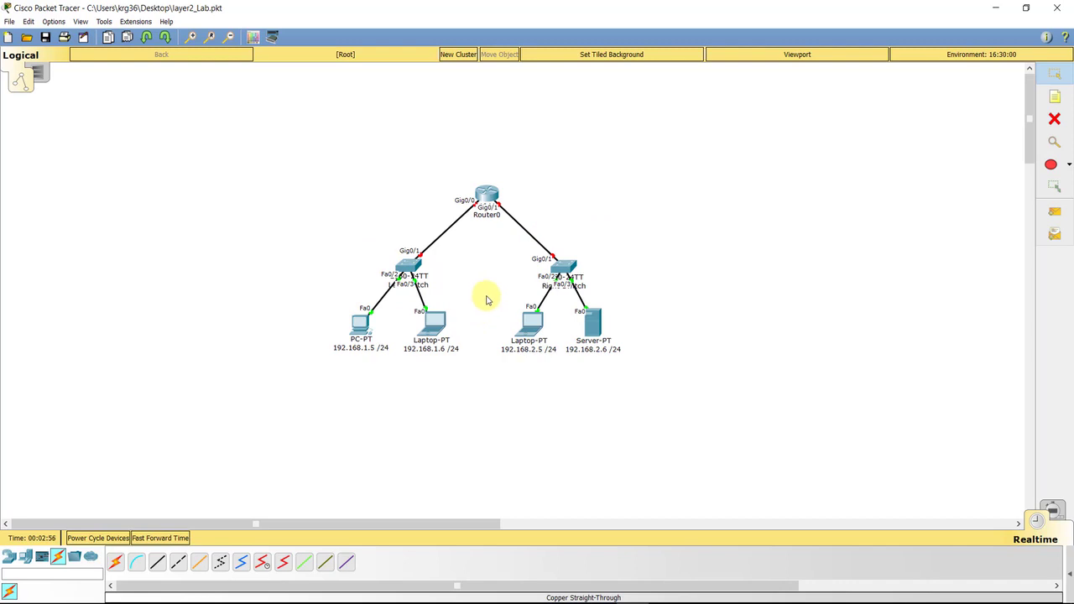
{"action": "left_click_drag", "start_coordinate": [299, 140], "coordinate": [690, 403]}
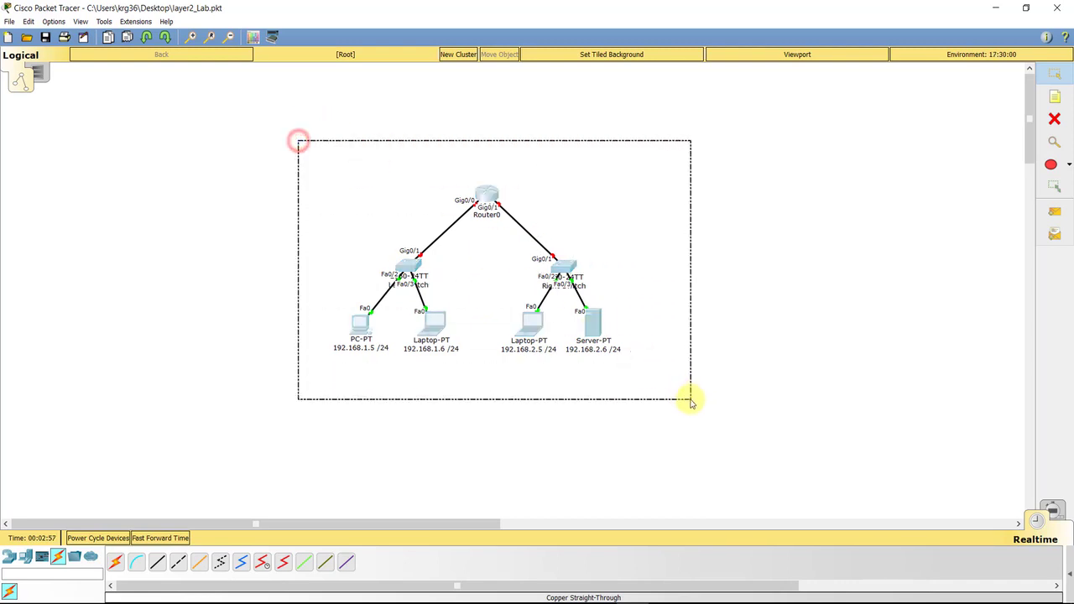
{"action": "left_click", "coordinate": [593, 320]}
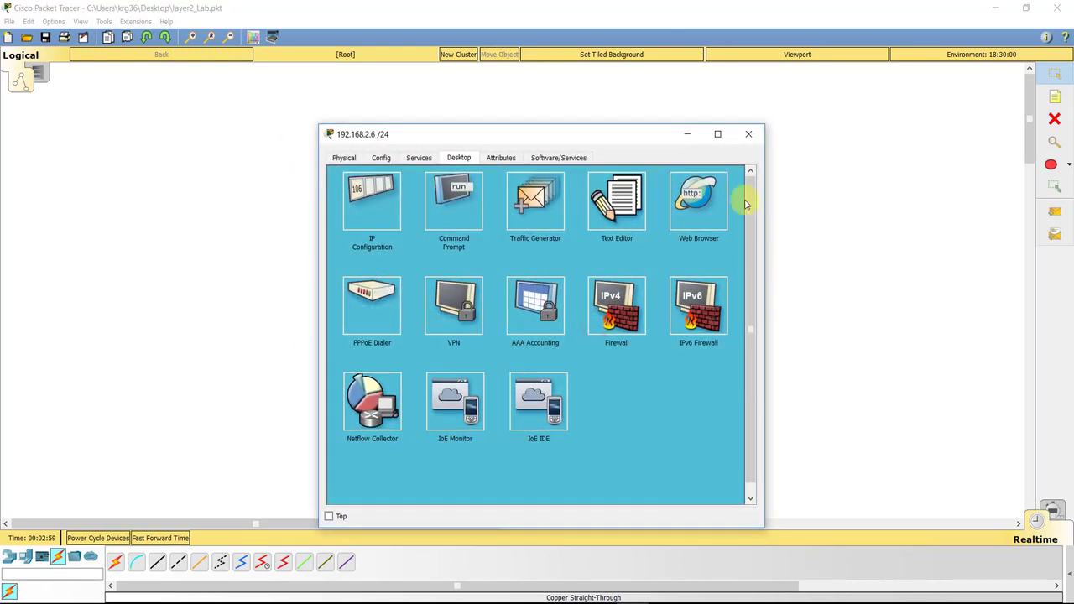
{"action": "left_click", "coordinate": [748, 135]}
{"action": "left_click", "coordinate": [505, 368]}
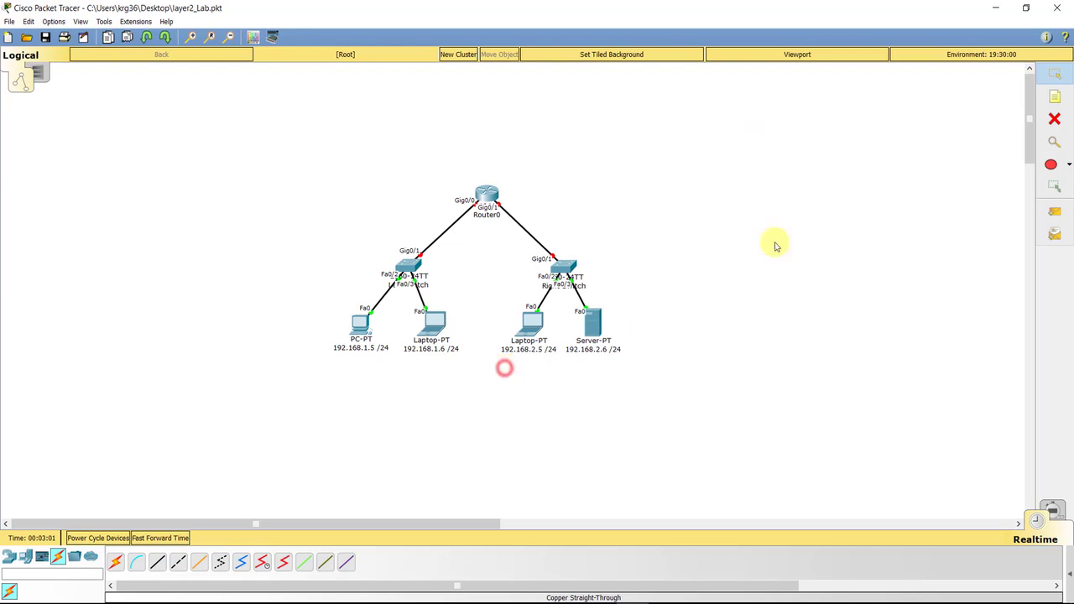
Set the drawing palette to ellipses filled with cyan.
{"action": "left_click", "coordinate": [1069, 165]}
{"action": "left_click", "coordinate": [1025, 212]}
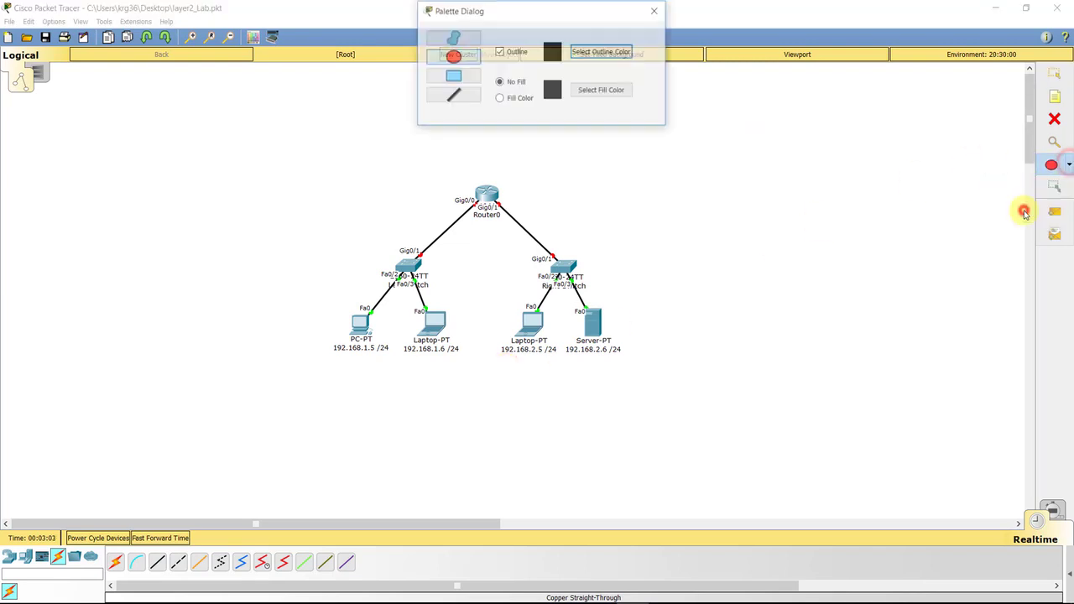
{"action": "left_click", "coordinate": [519, 98]}
{"action": "left_click", "coordinate": [598, 90]}
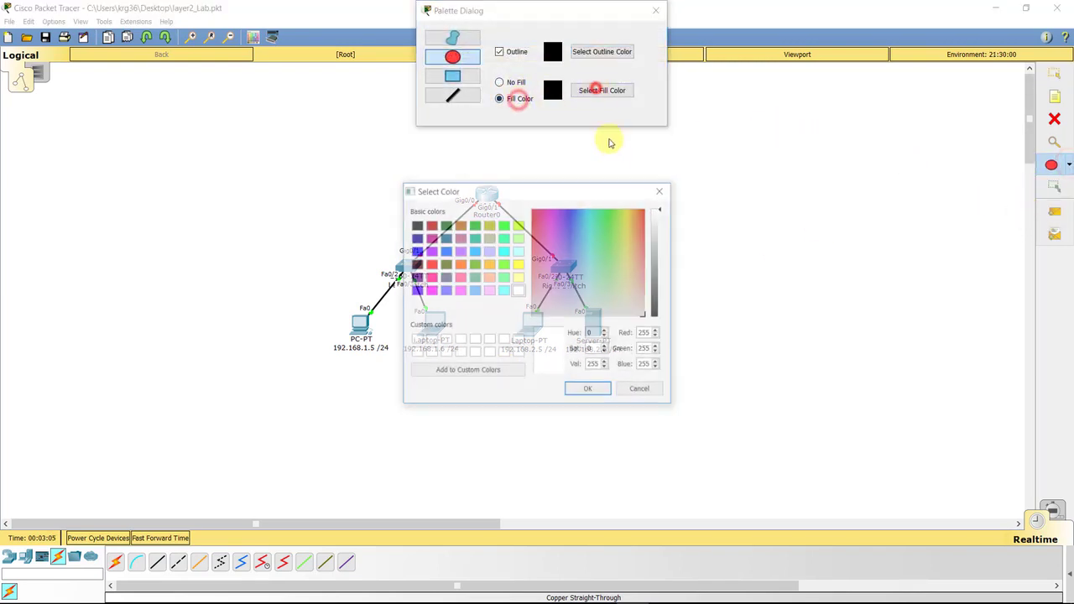
{"action": "left_click", "coordinate": [585, 209]}
{"action": "left_click", "coordinate": [588, 391]}
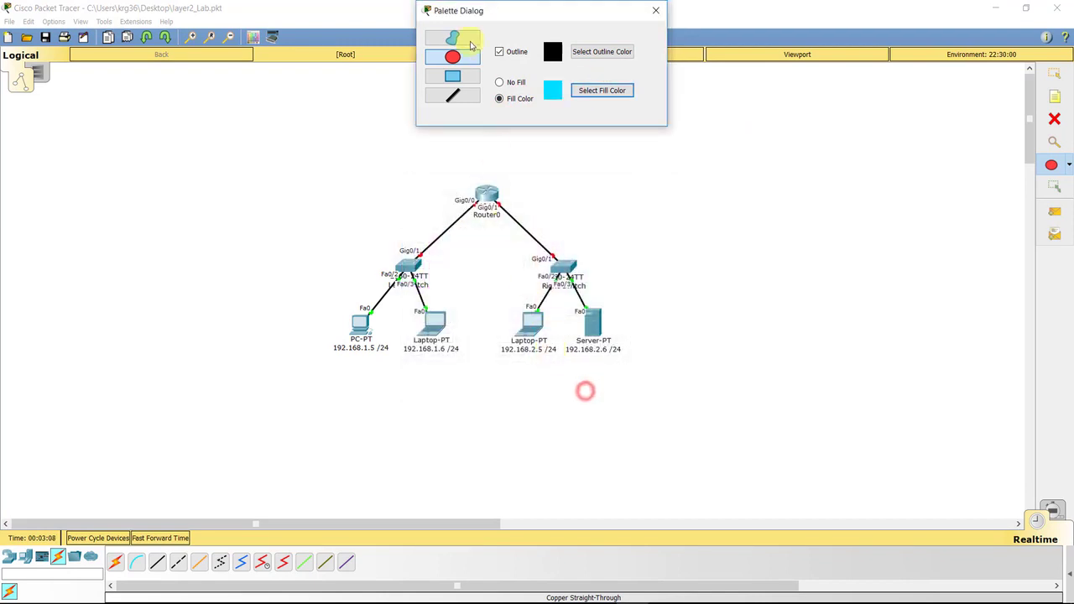
Draw a cyan-filled rectangle behind the left switch, its PC and laptop, with its right edge running through the router.
{"action": "left_click", "coordinate": [454, 75]}
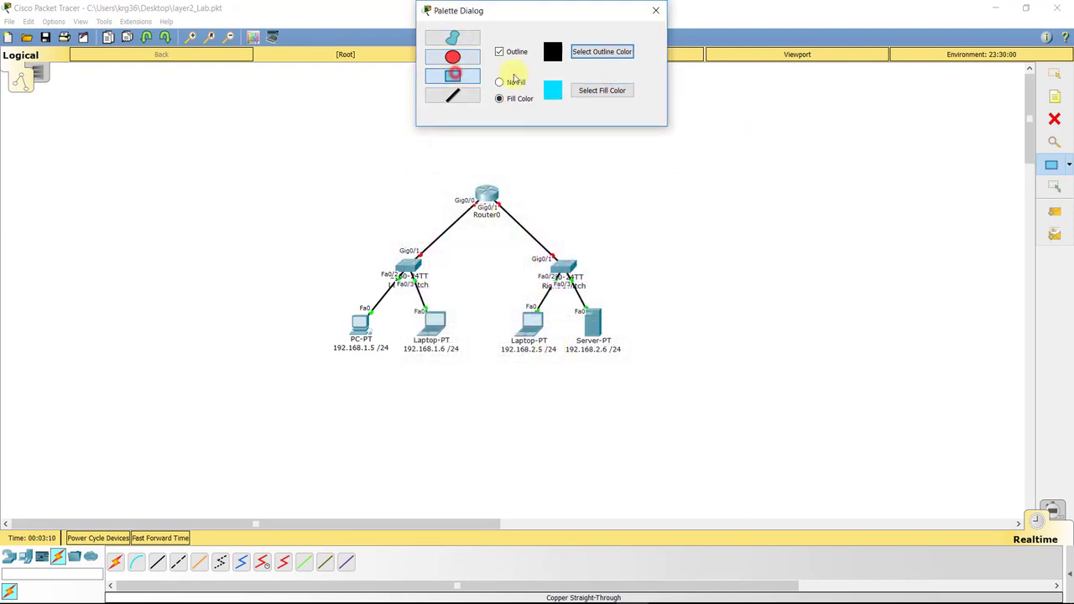
{"action": "left_click_drag", "start_coordinate": [323, 155], "coordinate": [484, 372]}
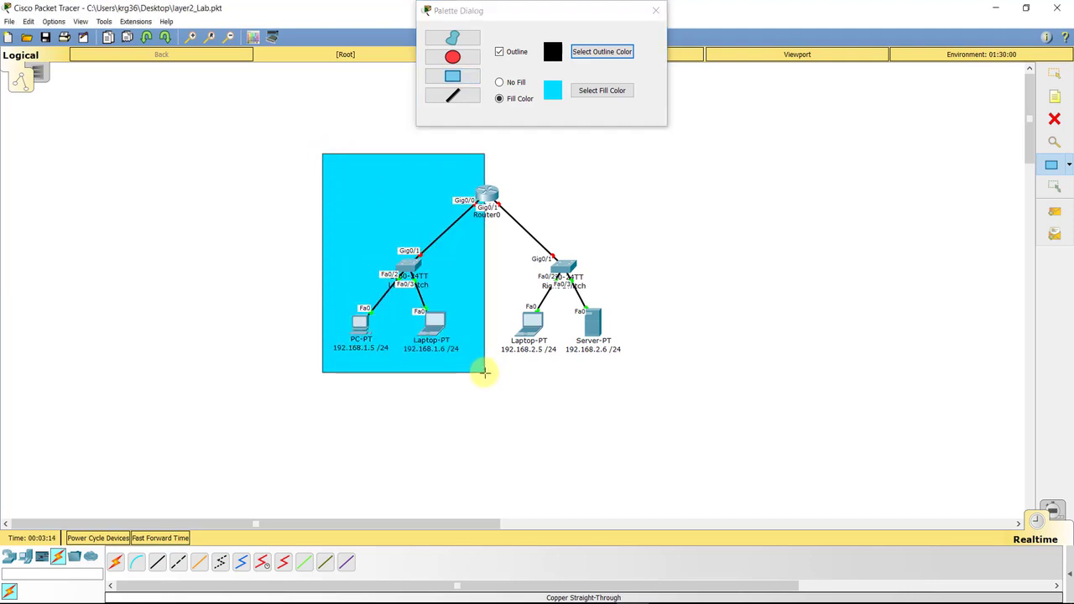
Set the fill colour to yellow (243, 255, 0) and draw a rectangle behind the right switch, its laptop and server.
{"action": "left_click", "coordinate": [598, 90]}
{"action": "left_click_drag", "start_coordinate": [619, 212], "coordinate": [626, 209]}
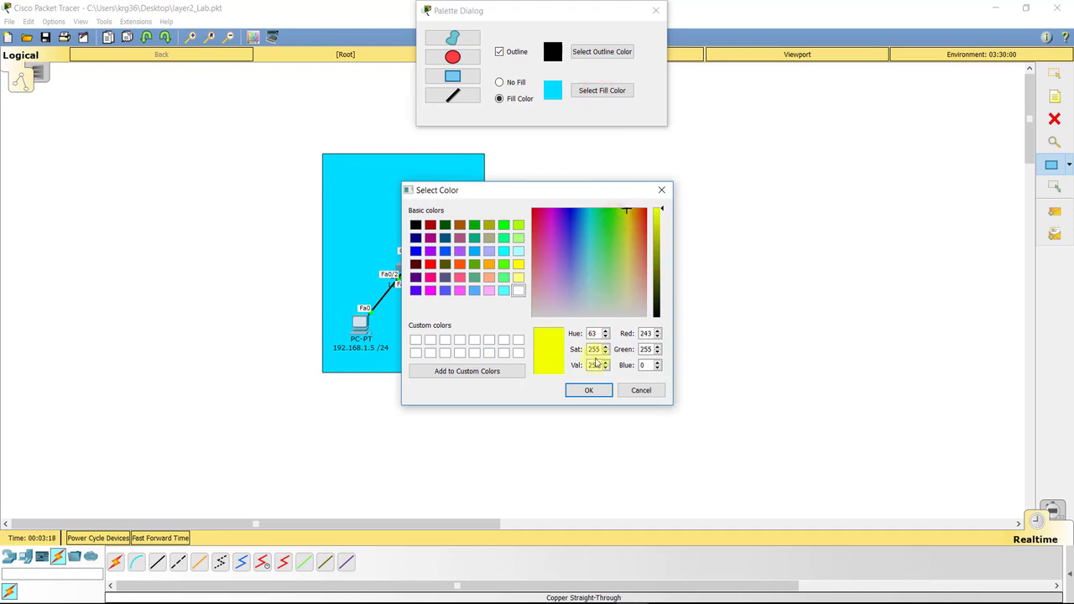
{"action": "left_click", "coordinate": [593, 390]}
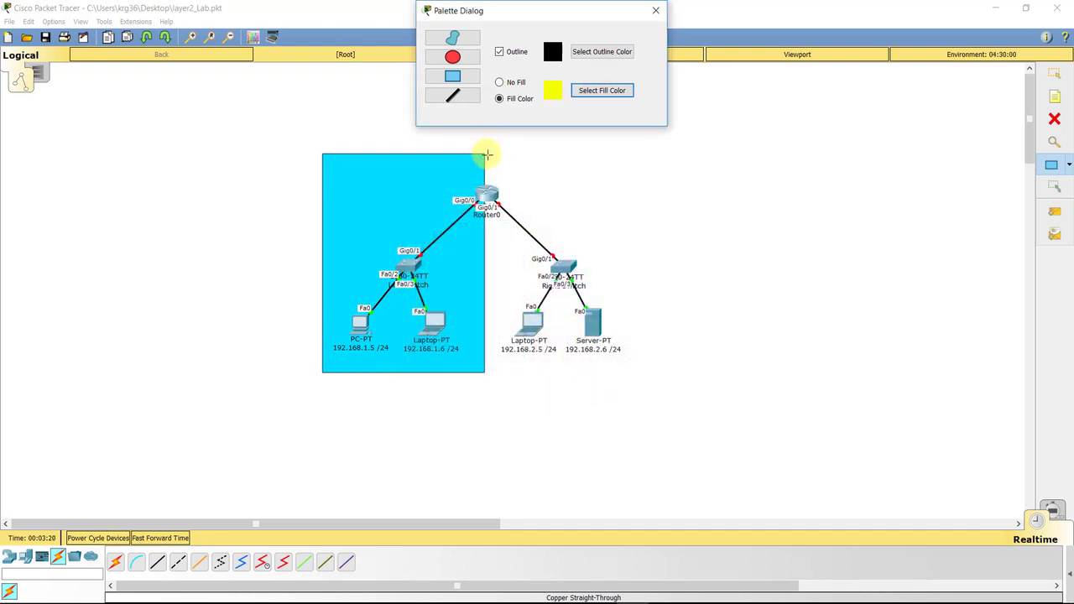
{"action": "left_click_drag", "start_coordinate": [485, 153], "coordinate": [628, 371]}
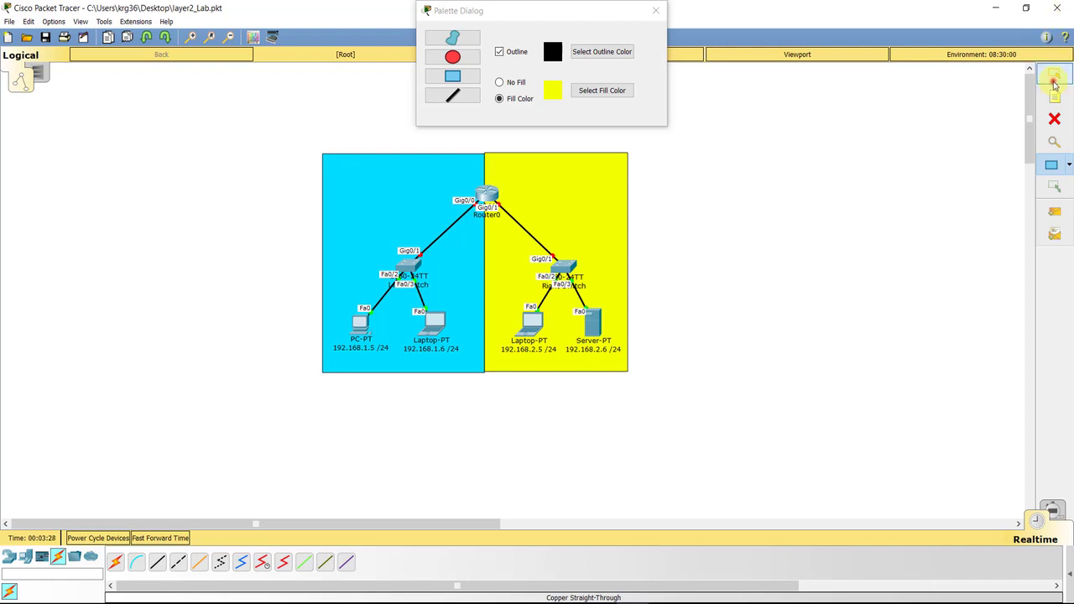
Close the drawing palette and nudge the yellow rectangle so its edges line up with the cyan one.
{"action": "left_click", "coordinate": [1054, 80]}
{"action": "left_click", "coordinate": [655, 10]}
{"action": "left_click", "coordinate": [556, 170]}
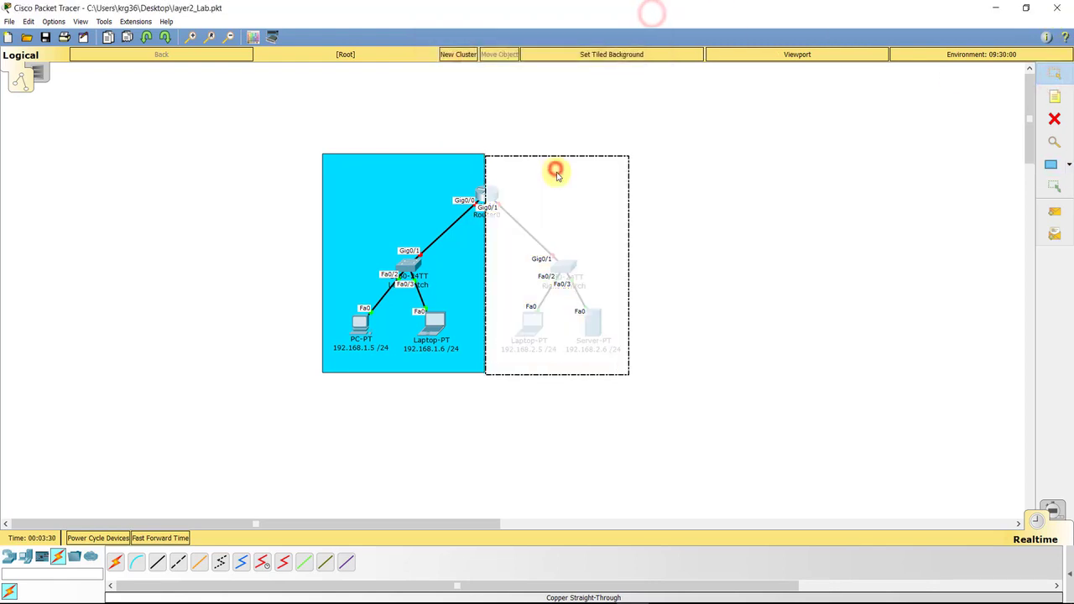
{"action": "left_click_drag", "start_coordinate": [557, 172], "coordinate": [555, 170]}
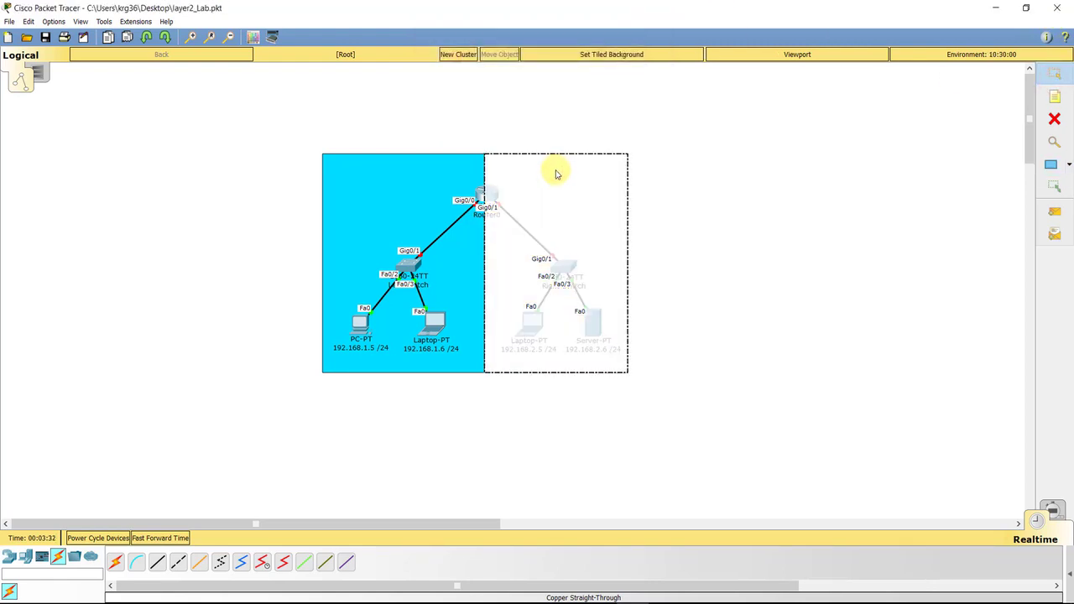
{"action": "left_click", "coordinate": [680, 192]}
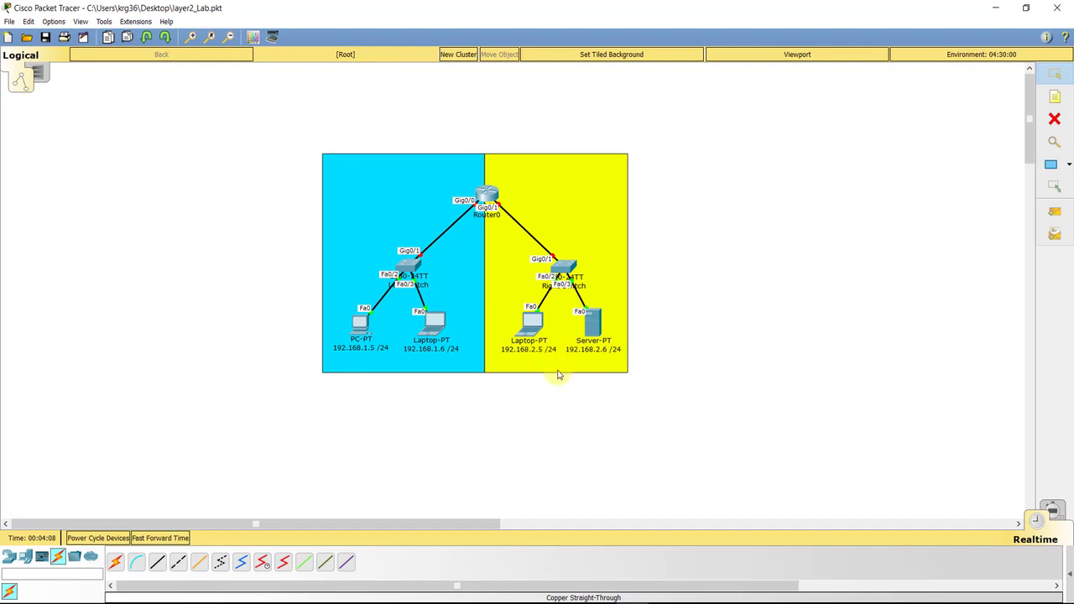
Add the two-line note "Broadcast Domain" / "192.168.1.0 /24" and centre it just below the cyan rectangle.
{"action": "left_click", "coordinate": [1055, 98]}
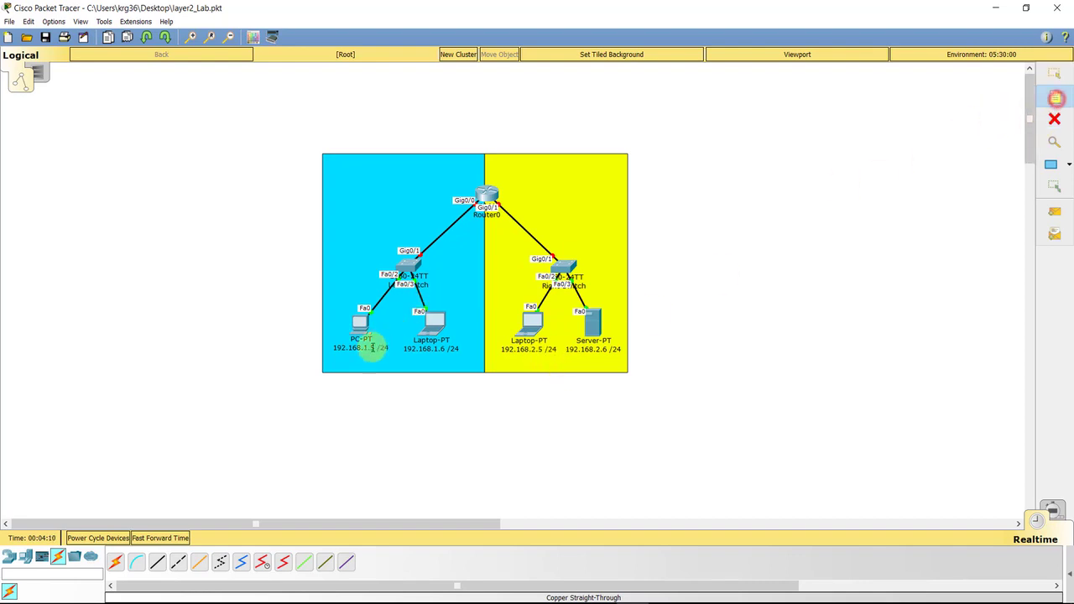
{"action": "left_click", "coordinate": [366, 378]}
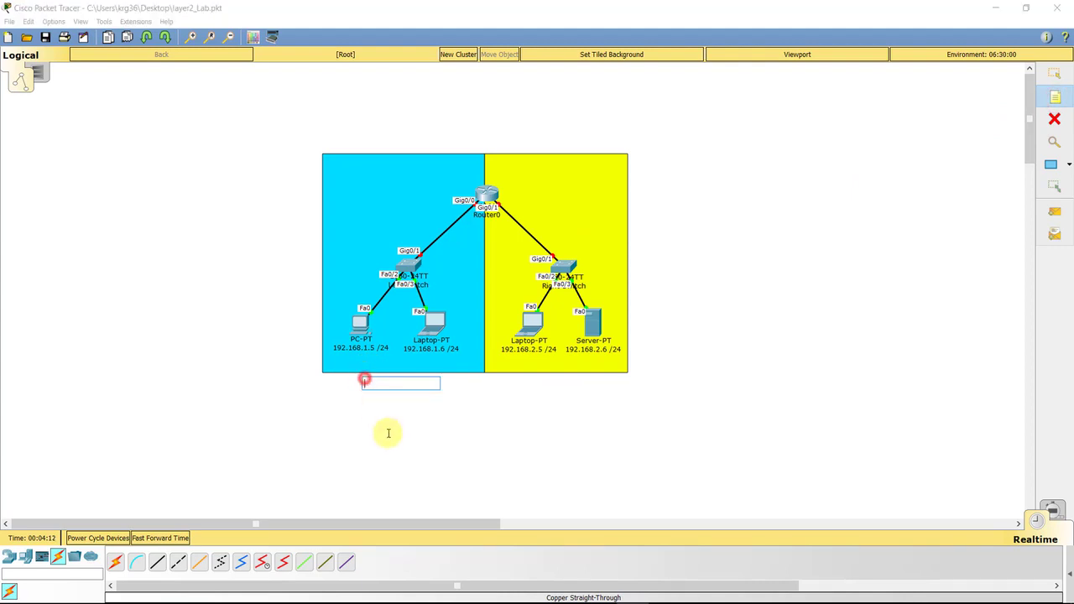
{"action": "type", "text": "Lay"}
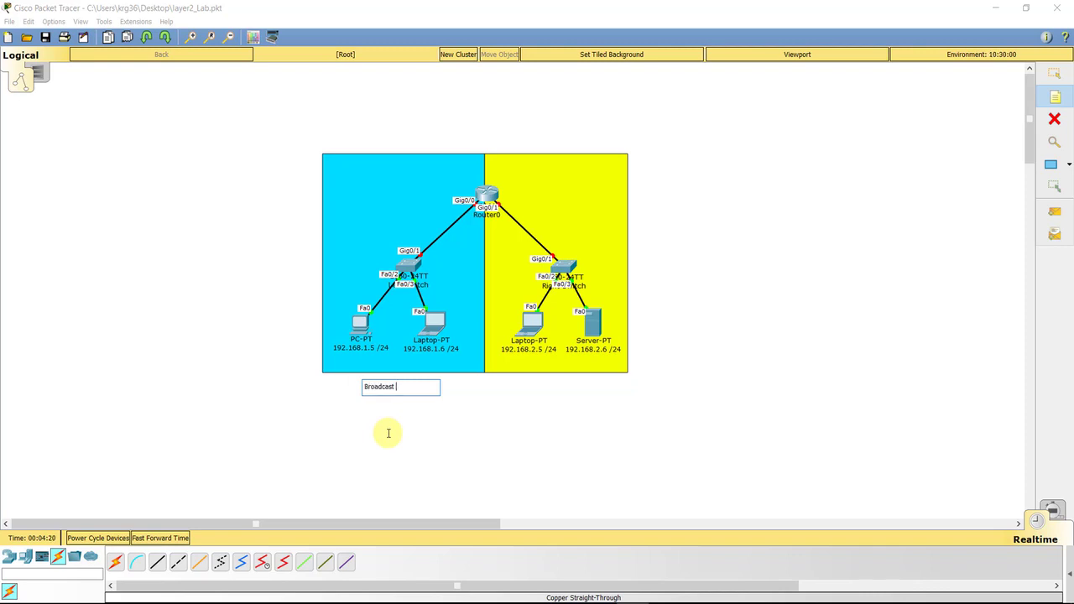
{"action": "key", "text": "Return"}
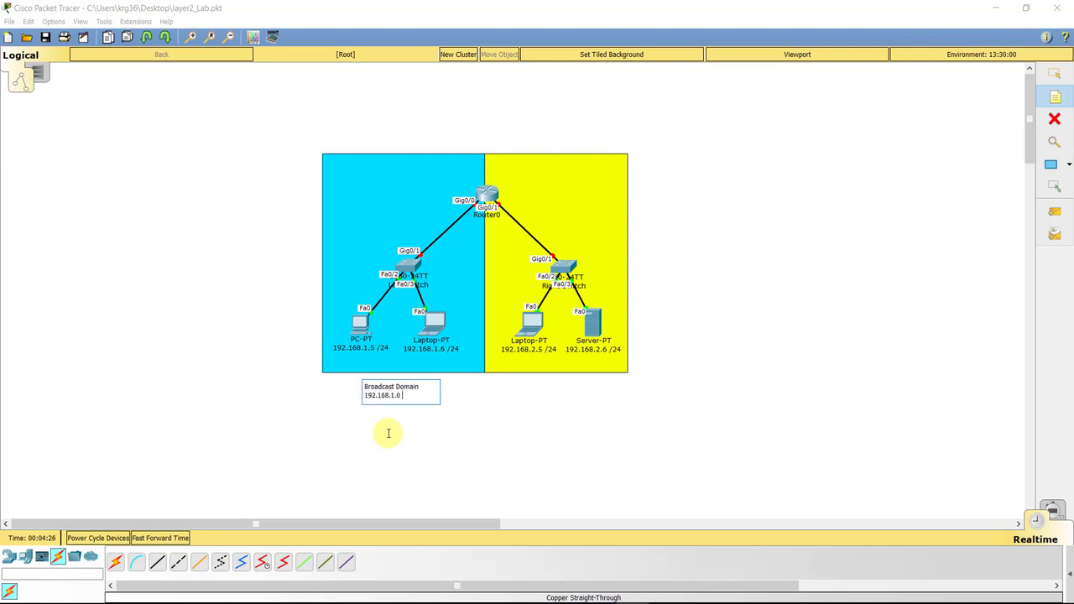
{"action": "type", "text": "4"}
{"action": "left_click", "coordinate": [1054, 72]}
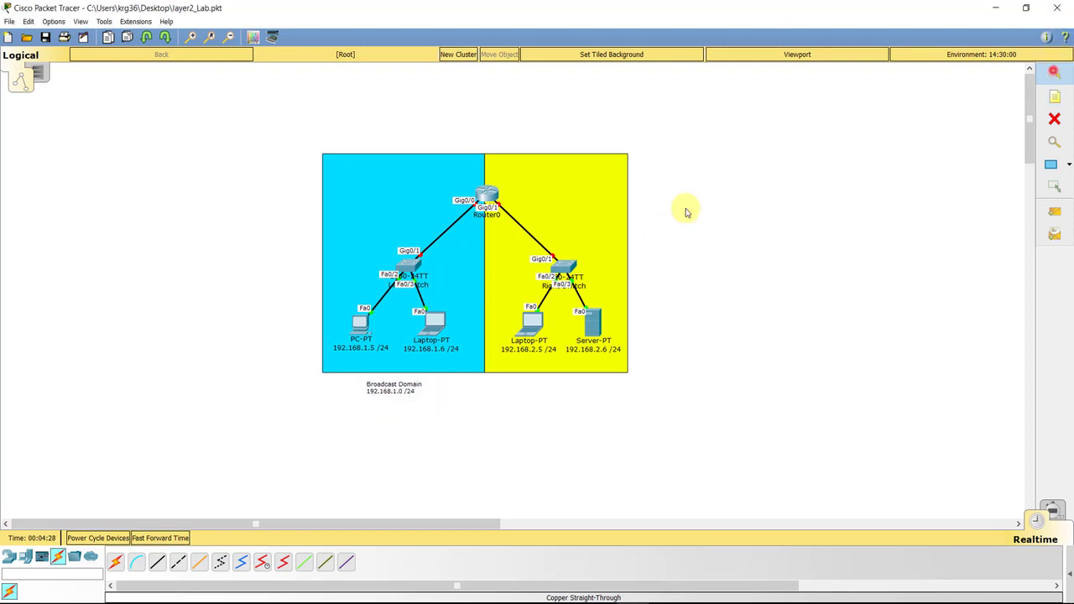
{"action": "left_click", "coordinate": [413, 387]}
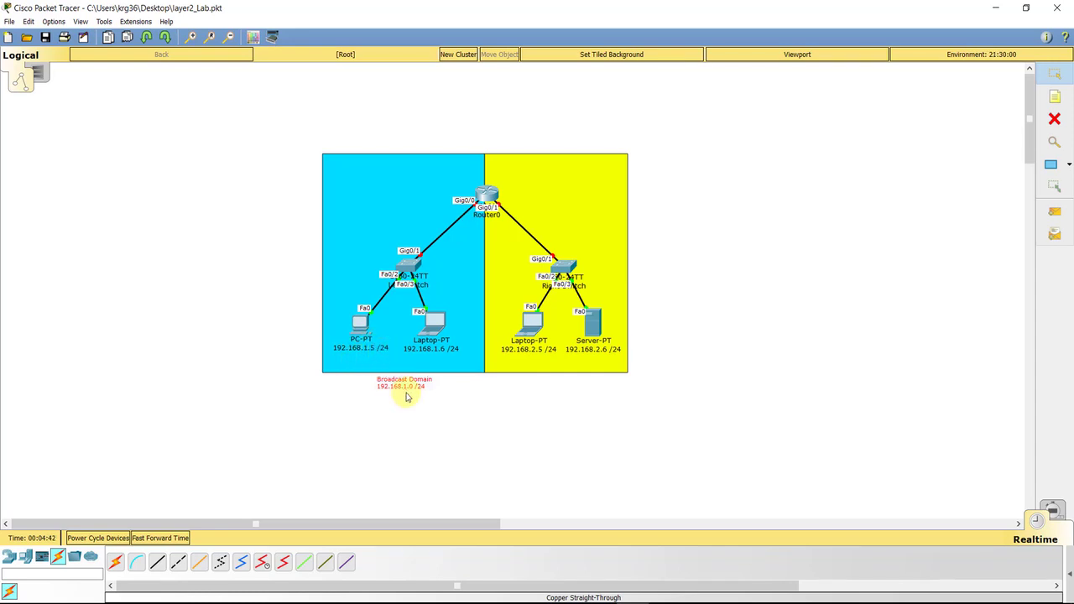
Duplicate the broadcast domain note below the yellow rectangle and change the copy's network to 192.168.2.0 /24.
{"action": "left_click", "coordinate": [1055, 98]}
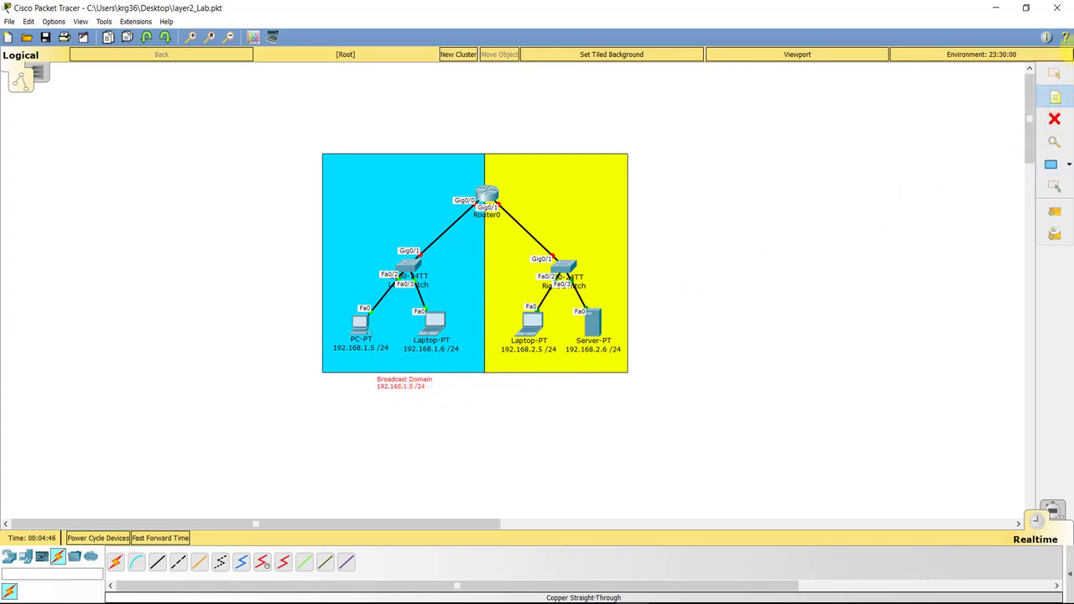
{"action": "left_click", "coordinate": [1047, 73]}
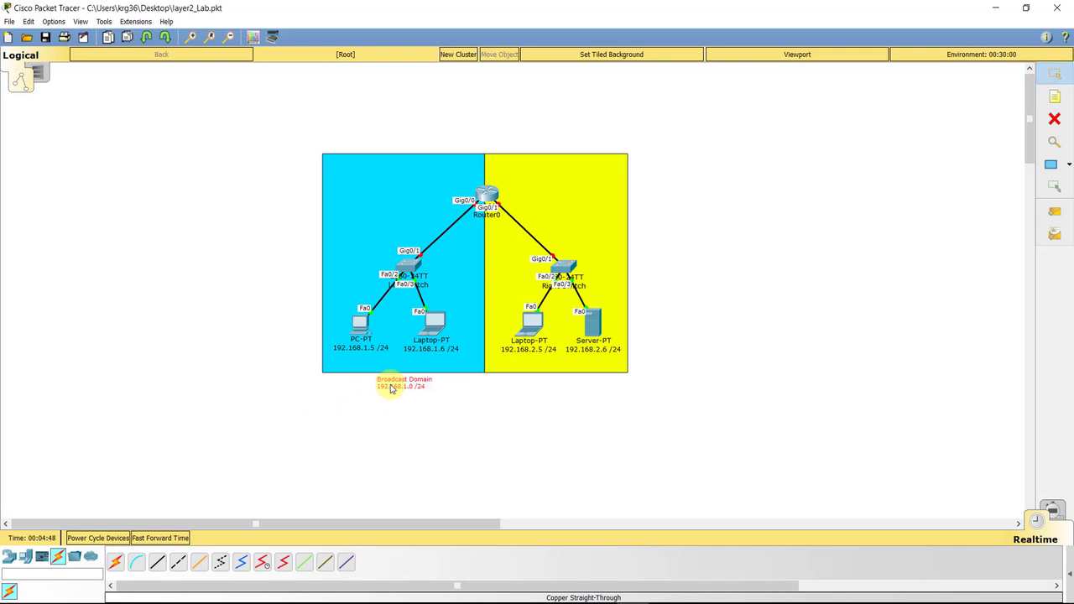
{"action": "left_click", "coordinate": [403, 355]}
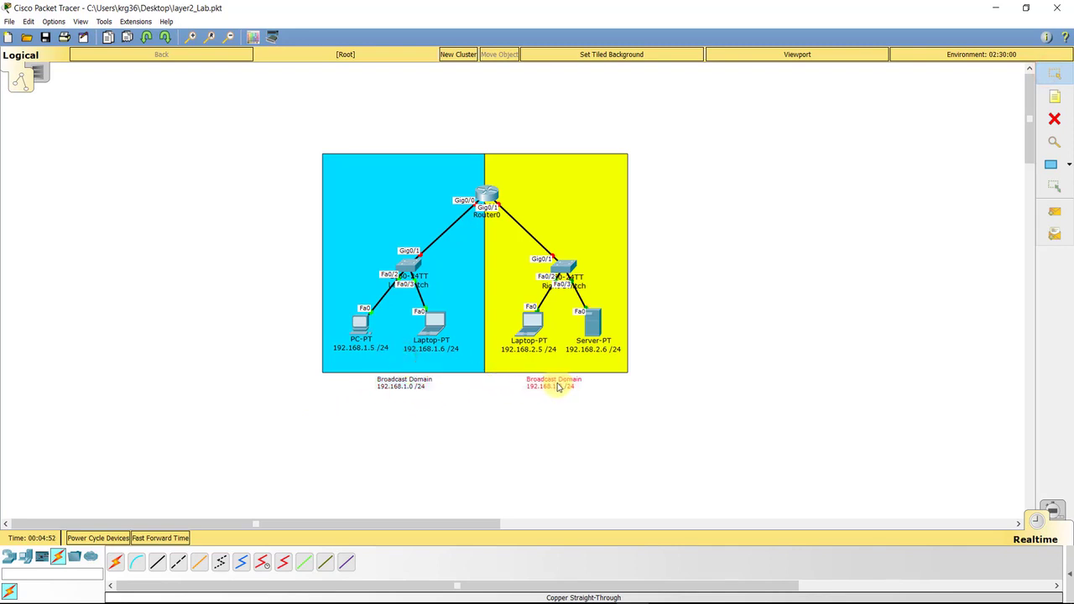
{"action": "double_click", "coordinate": [558, 386]}
{"action": "left_click_drag", "start_coordinate": [576, 391], "coordinate": [554, 393]}
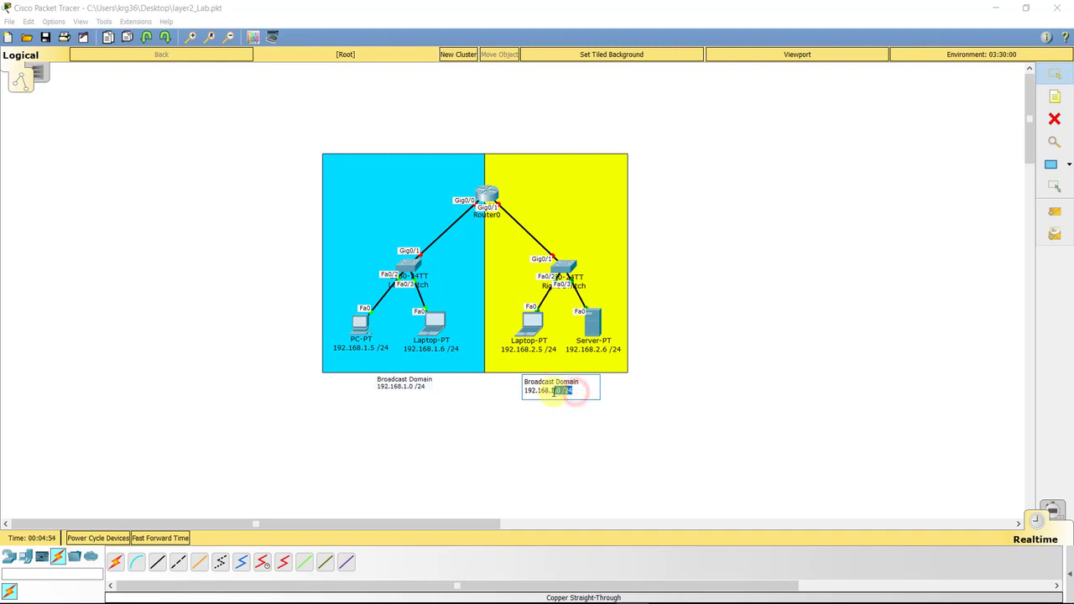
{"action": "type", "text": "2.0 /24"}
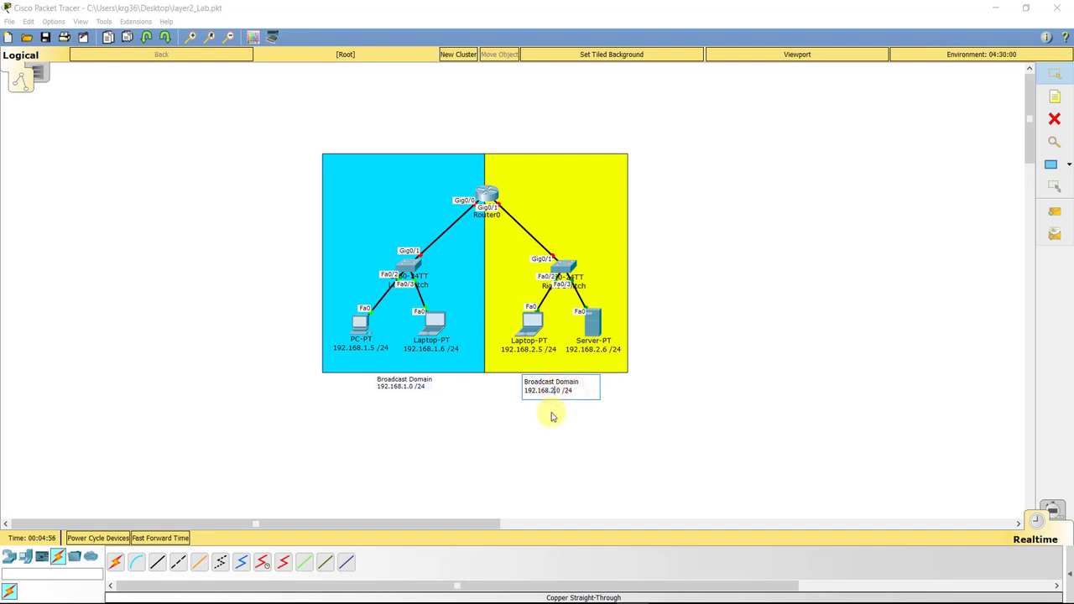
{"action": "left_click", "coordinate": [572, 406]}
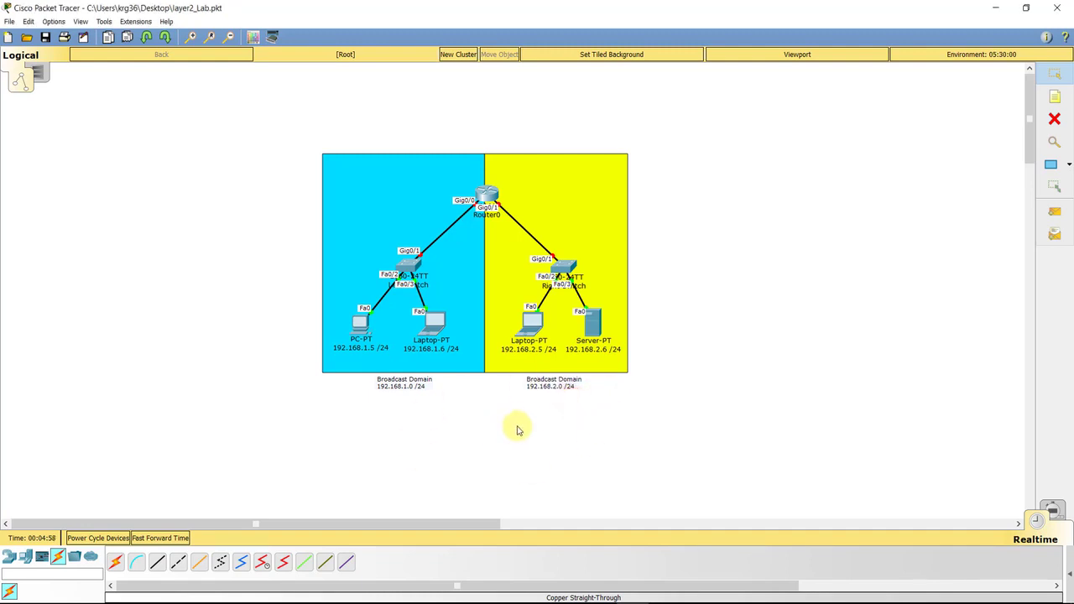
Move the whole router topology with its rectangles and notes to the left side of the workspace.
{"action": "left_click_drag", "start_coordinate": [223, 105], "coordinate": [710, 412]}
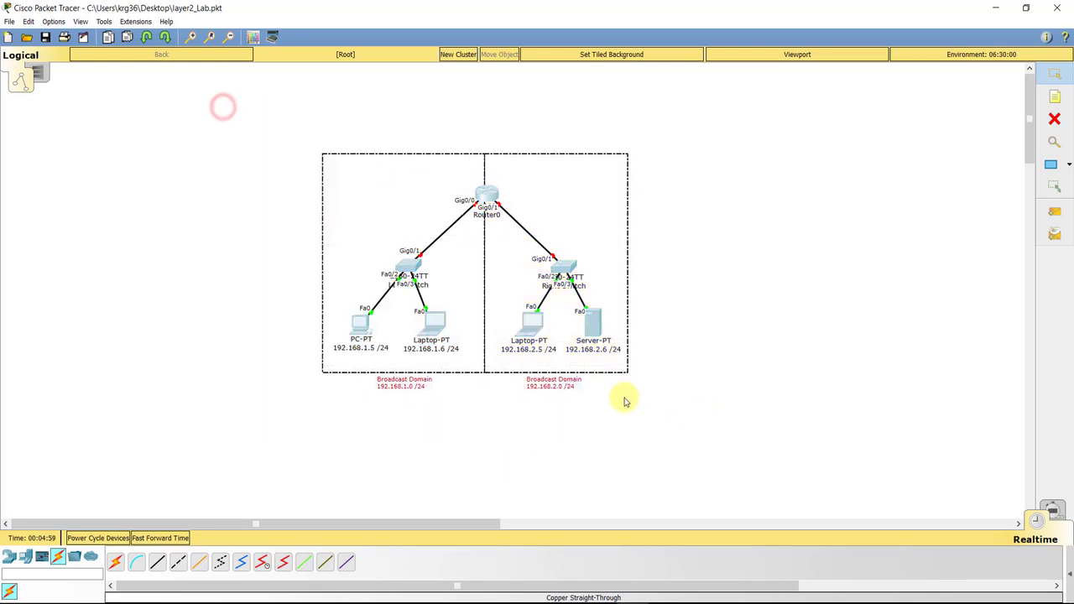
{"action": "left_click_drag", "start_coordinate": [617, 370], "coordinate": [334, 373]}
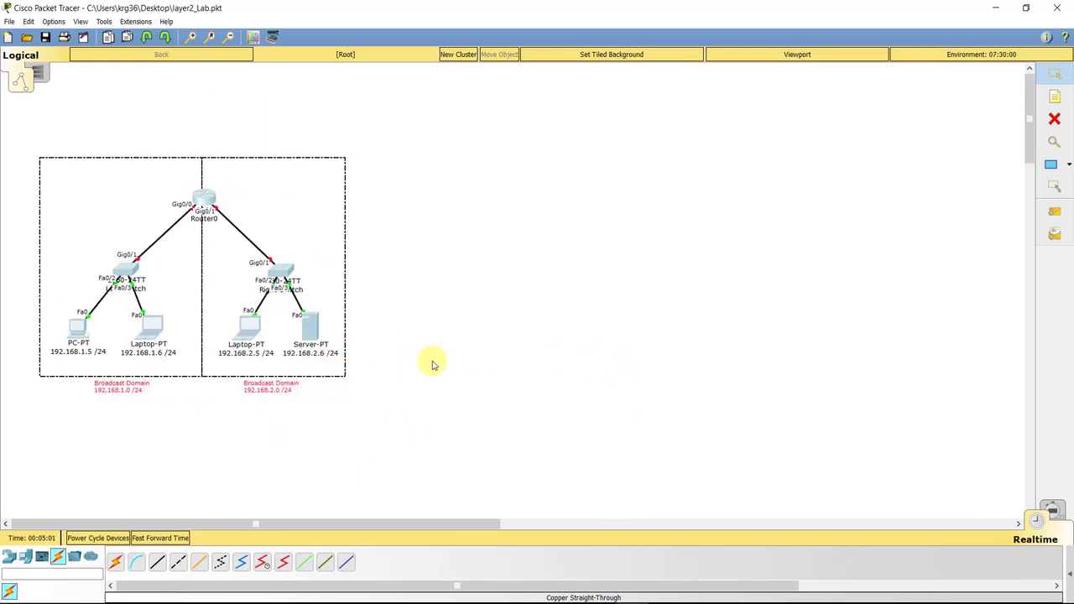
{"action": "left_click", "coordinate": [432, 360]}
Move the copied two-switch network with its green ellipse up beside the router topology, to its right.
{"action": "scroll", "coordinate": [461, 368], "scroll_direction": "down", "scroll_amount": 3}
{"action": "left_click_drag", "start_coordinate": [252, 328], "coordinate": [691, 514]}
{"action": "left_click_drag", "start_coordinate": [486, 378], "coordinate": [642, 204]}
{"action": "left_click", "coordinate": [934, 136]}
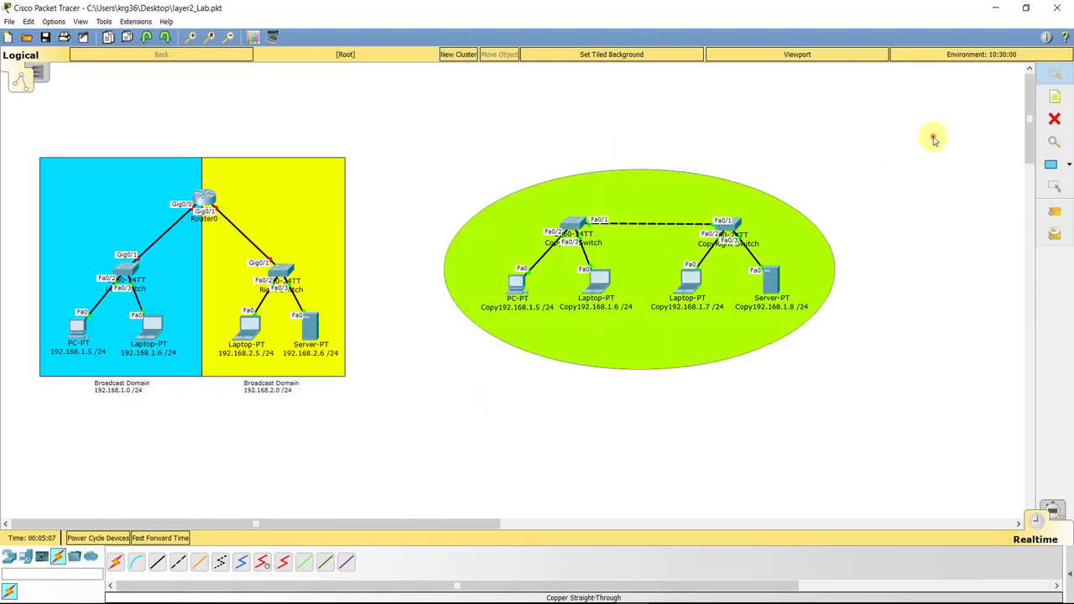
Add the note "Layer 3 Network => LAN" and centre it above the cyan and yellow rectangles.
{"action": "left_click", "coordinate": [1056, 99]}
{"action": "left_click", "coordinate": [108, 141]}
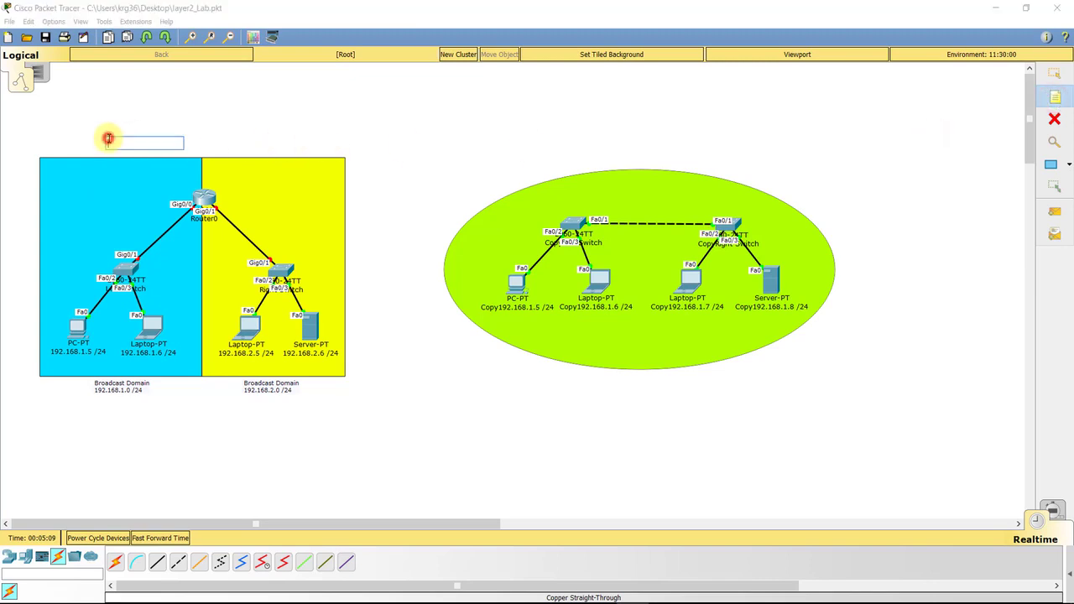
{"action": "type", "text": "Layer 3 Network =>"}
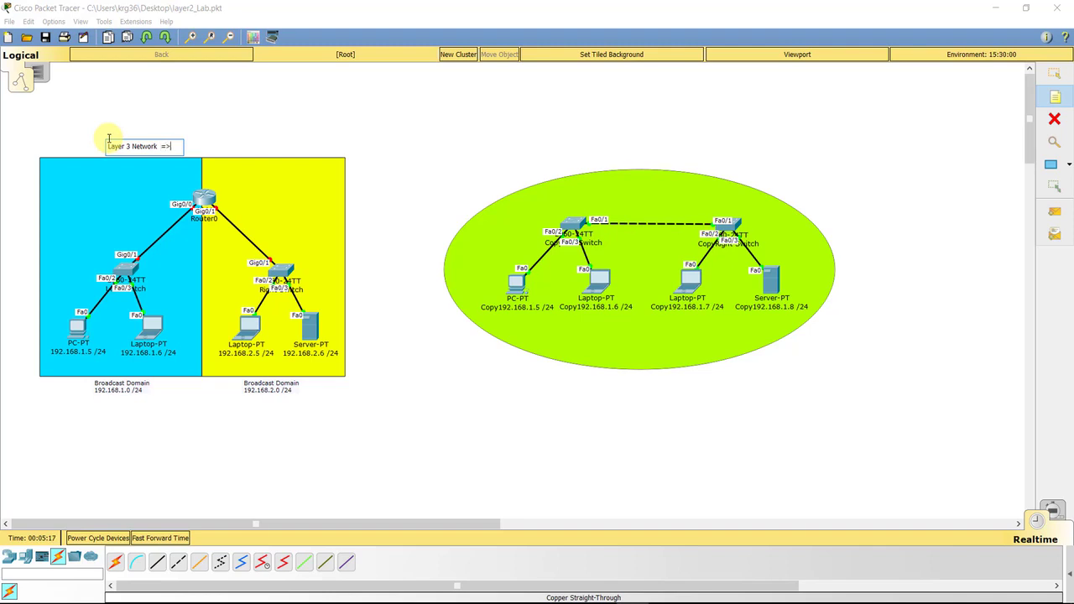
{"action": "type", "text": "N"}
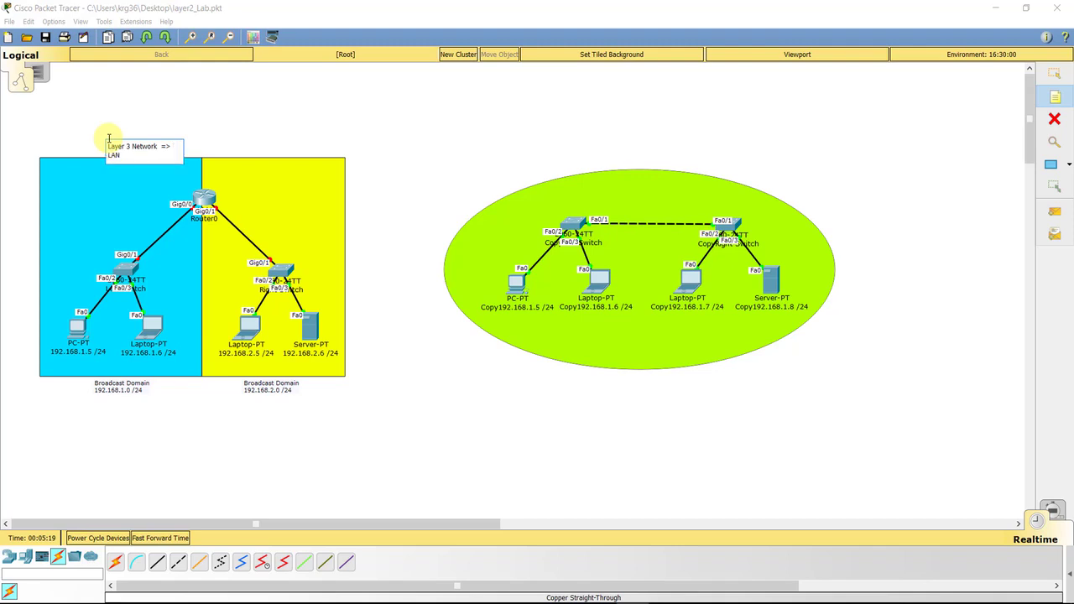
{"action": "left_click", "coordinate": [202, 133]}
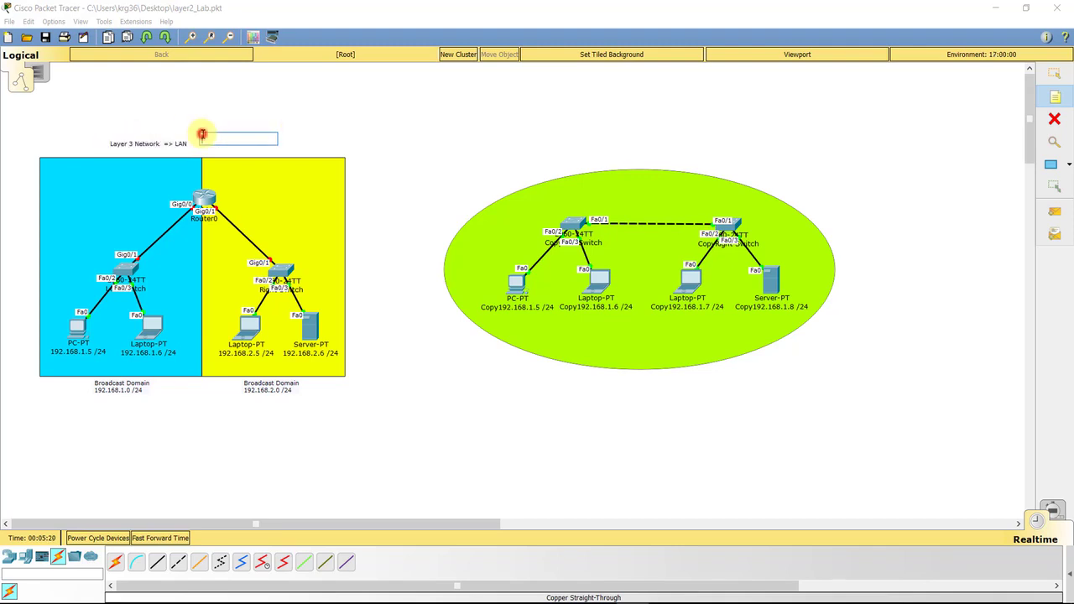
{"action": "left_click", "coordinate": [1055, 74]}
{"action": "left_click", "coordinate": [134, 143]}
{"action": "left_click_drag", "start_coordinate": [143, 145], "coordinate": [191, 144]}
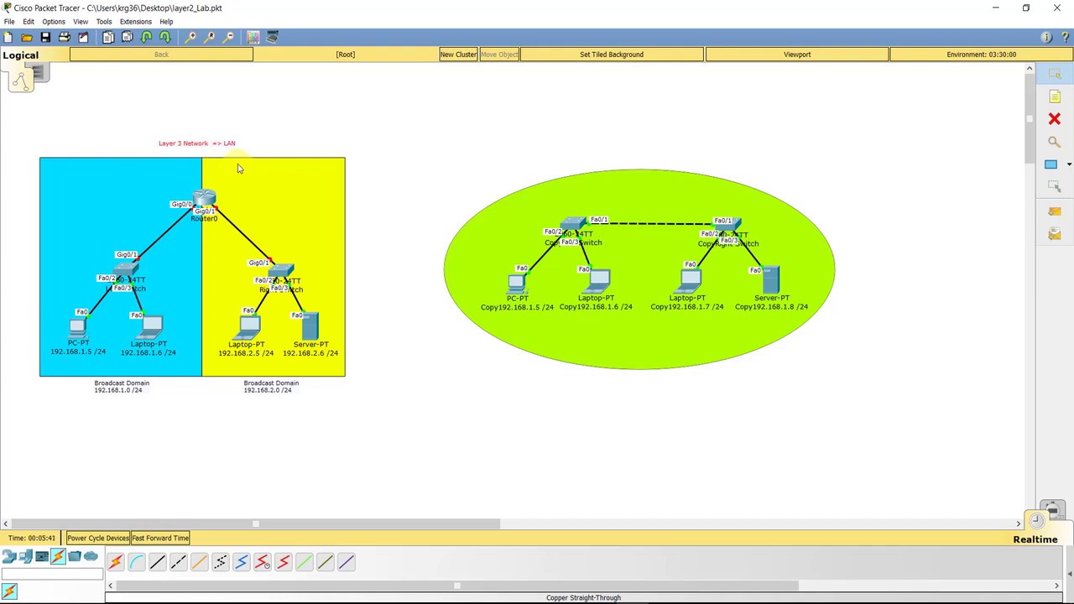
Add the note "Layer 2 Network => LAN" and centre it above the green ellipse.
{"action": "left_click", "coordinate": [1060, 98]}
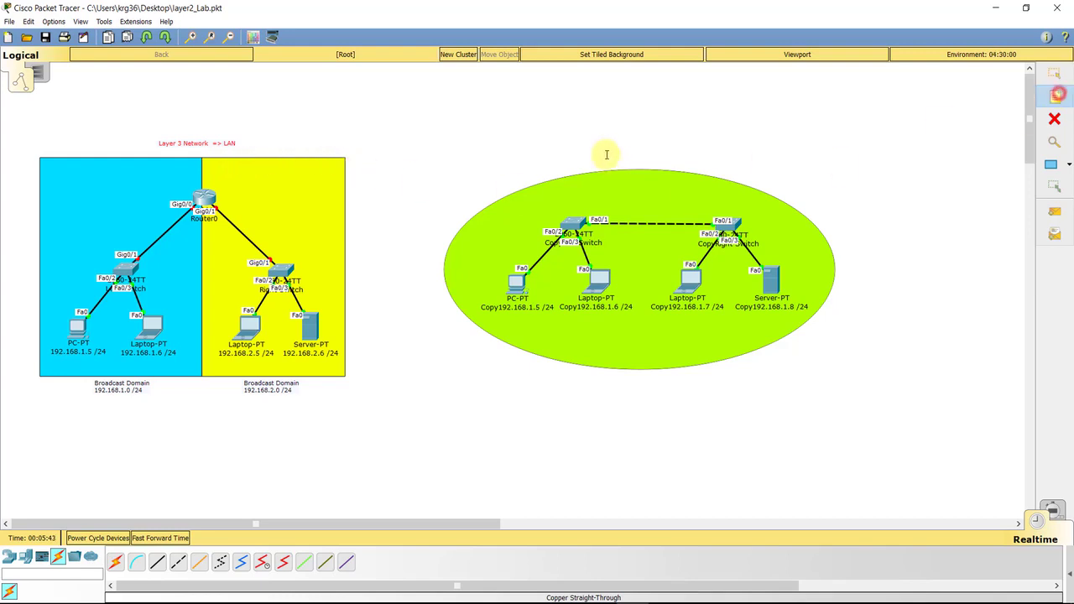
{"action": "left_click", "coordinate": [601, 153]}
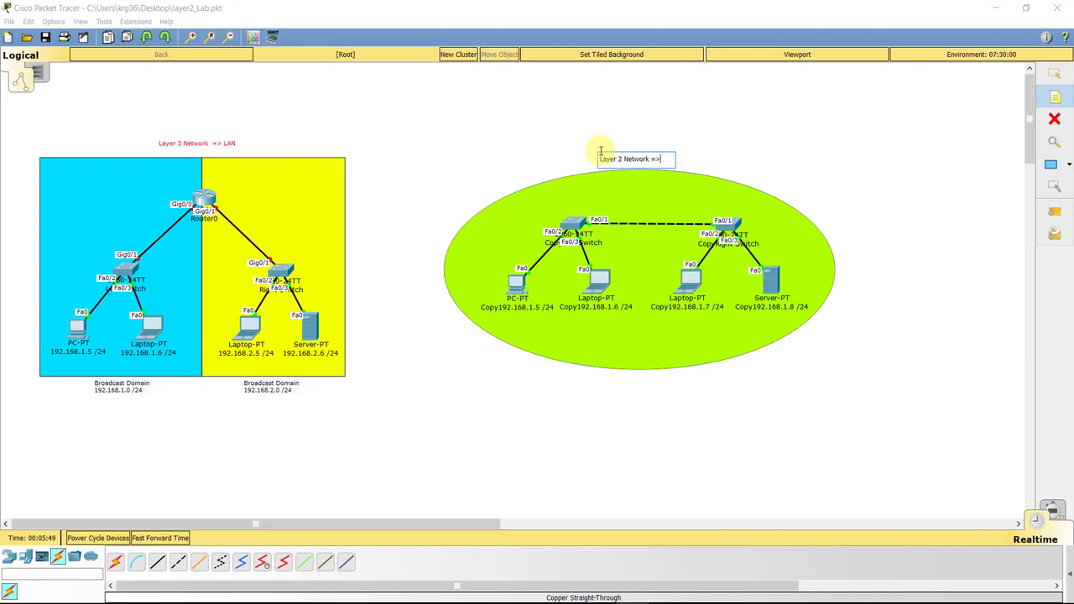
{"action": "type", "text": "Layer 2 Network => LAN"}
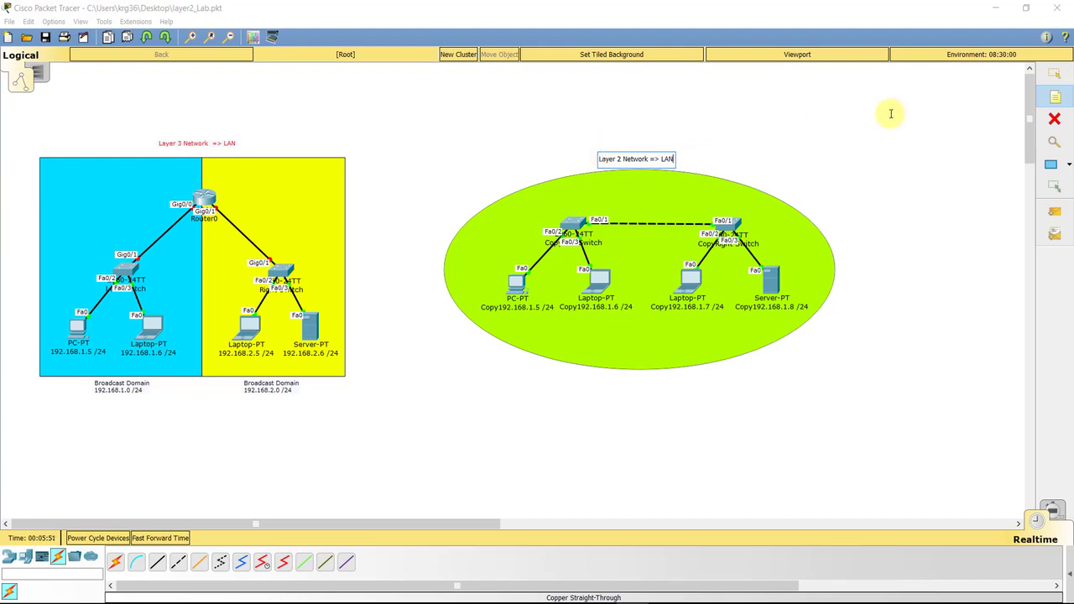
{"action": "left_click", "coordinate": [1052, 77]}
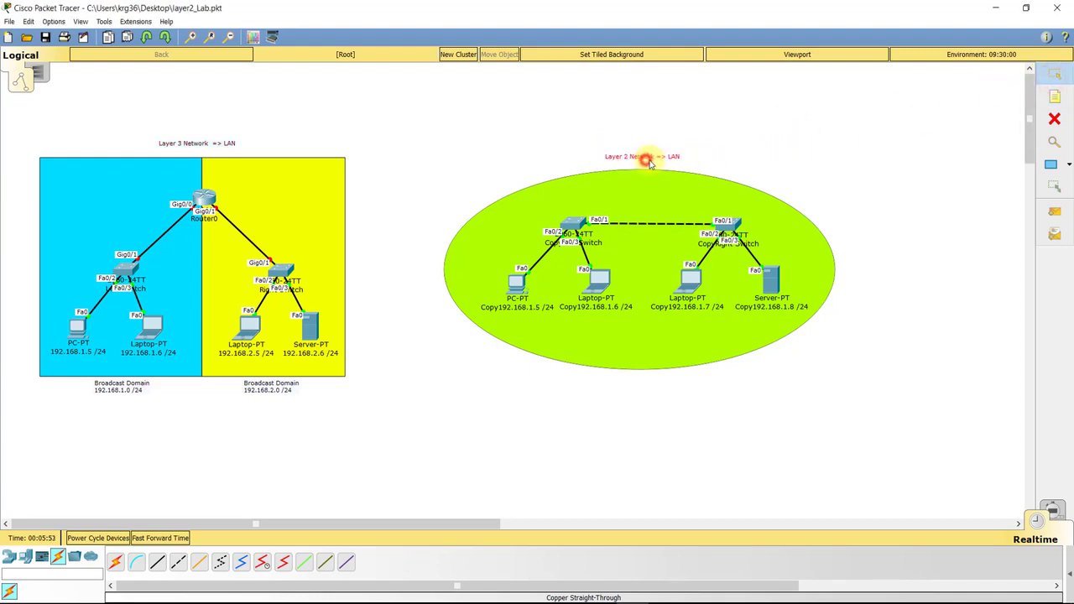
{"action": "left_click_drag", "start_coordinate": [643, 154], "coordinate": [649, 154]}
Add the note "Single Broadcast Domain - 192.168.1.0 /24" and centre it below the green ellipse.
{"action": "left_click", "coordinate": [1056, 99]}
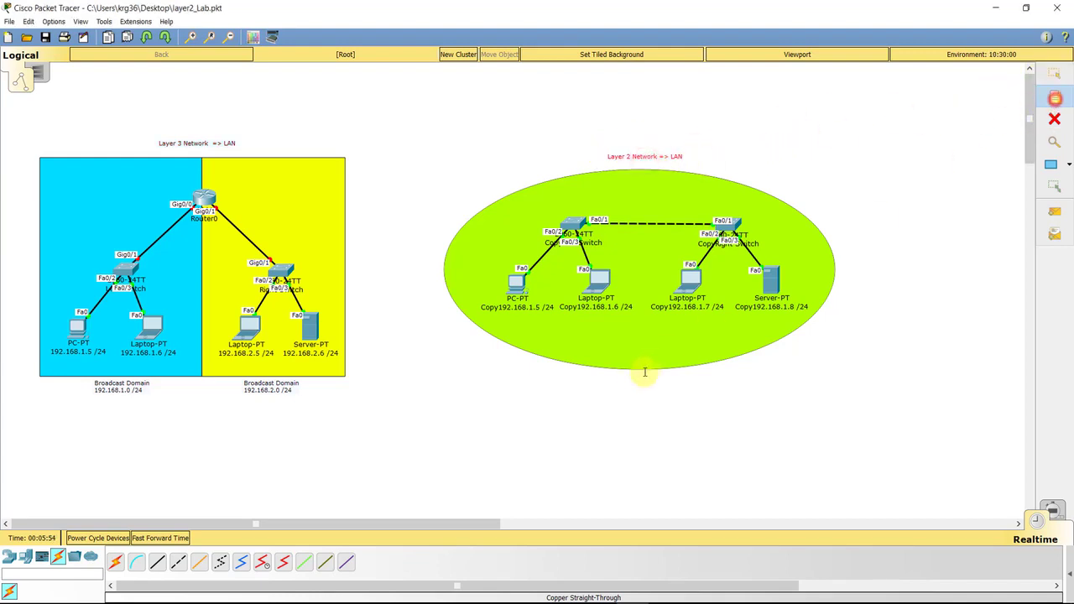
{"action": "left_click", "coordinate": [595, 384]}
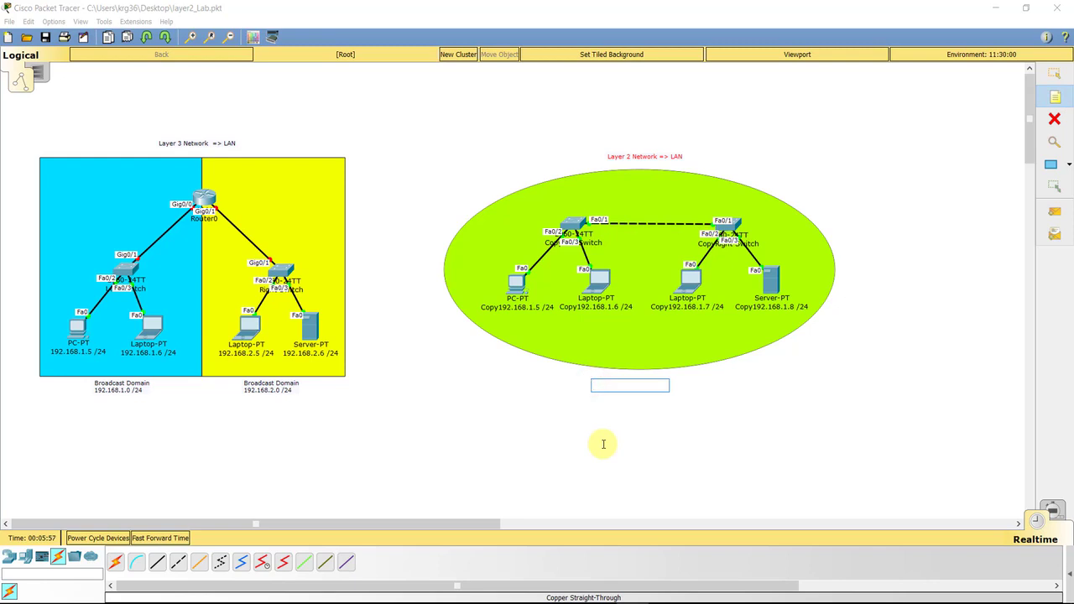
{"action": "type", "text": "Single Broadcas"}
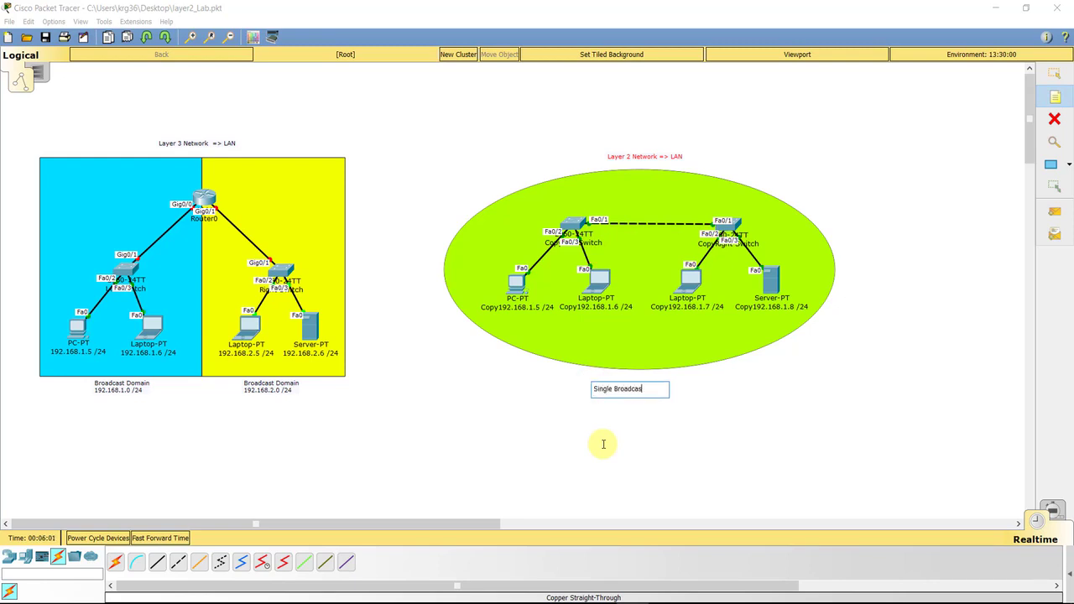
{"action": "type", "text": "t Domain"}
{"action": "key", "text": "Return"}
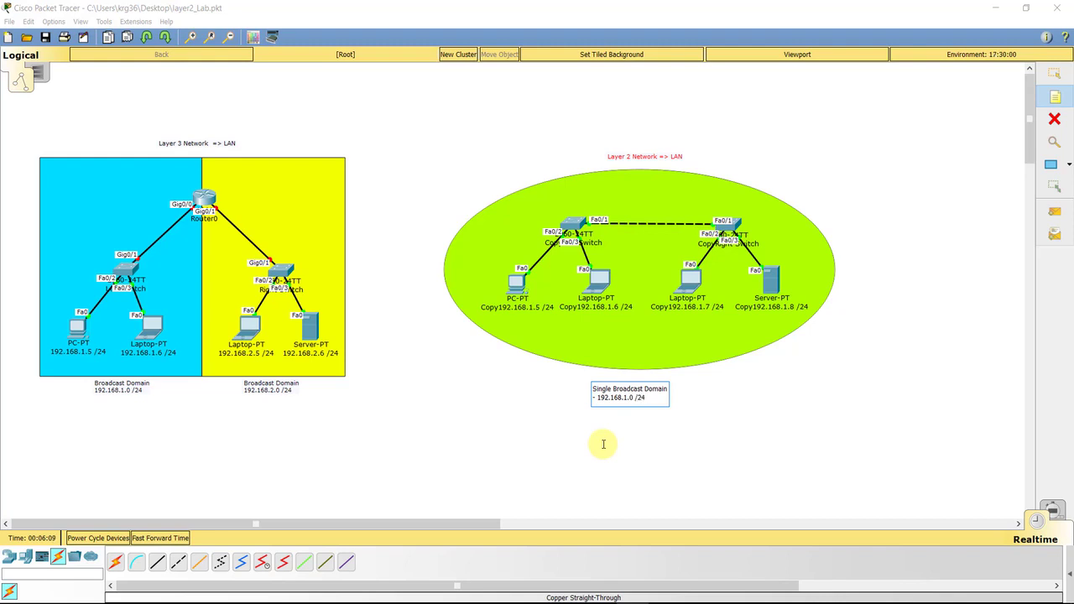
{"action": "left_click", "coordinate": [1055, 73]}
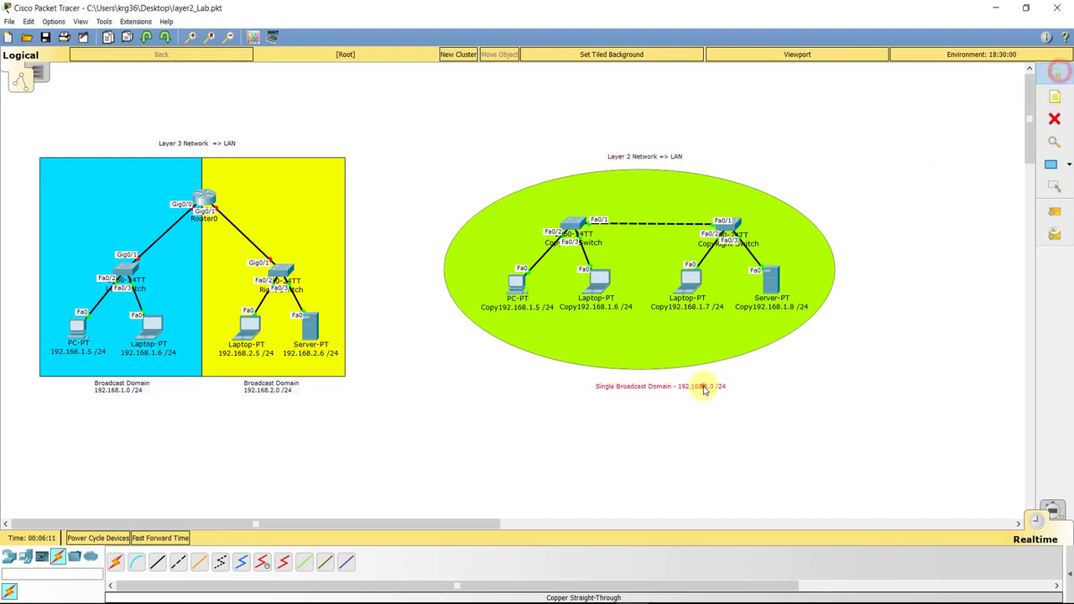
{"action": "left_click_drag", "start_coordinate": [704, 387], "coordinate": [692, 389]}
{"action": "left_click", "coordinate": [677, 407]}
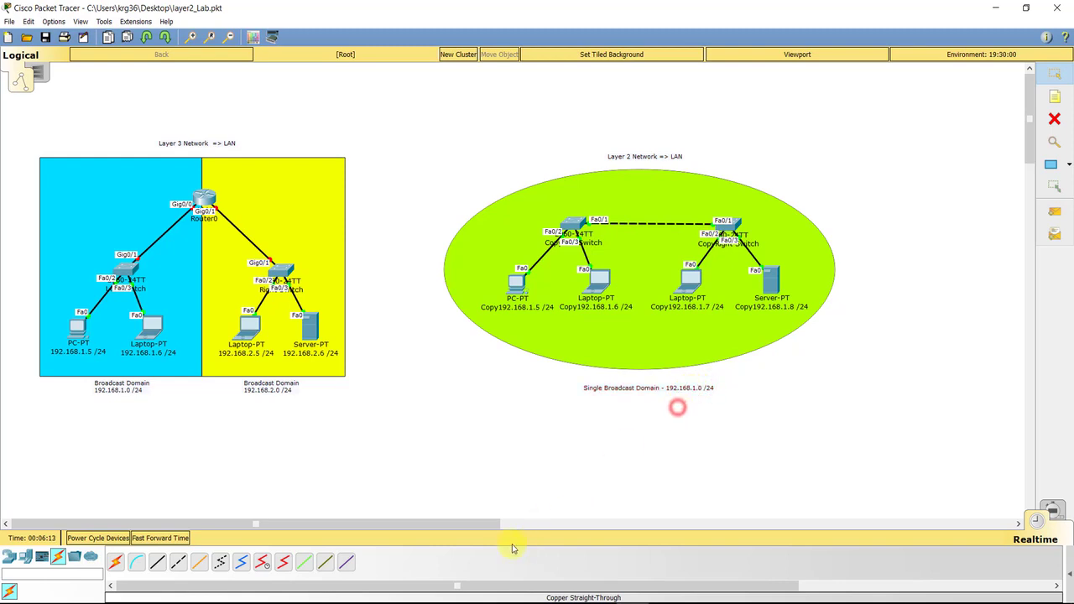
{"action": "left_click_drag", "start_coordinate": [475, 525], "coordinate": [454, 522]}
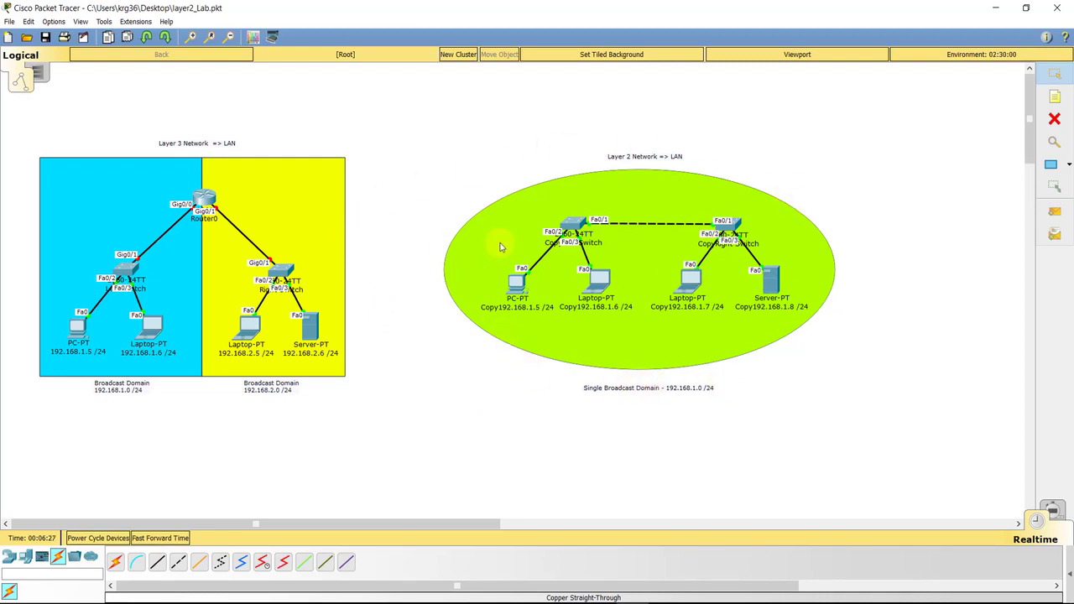
{"action": "left_click_drag", "start_coordinate": [434, 107], "coordinate": [870, 418]}
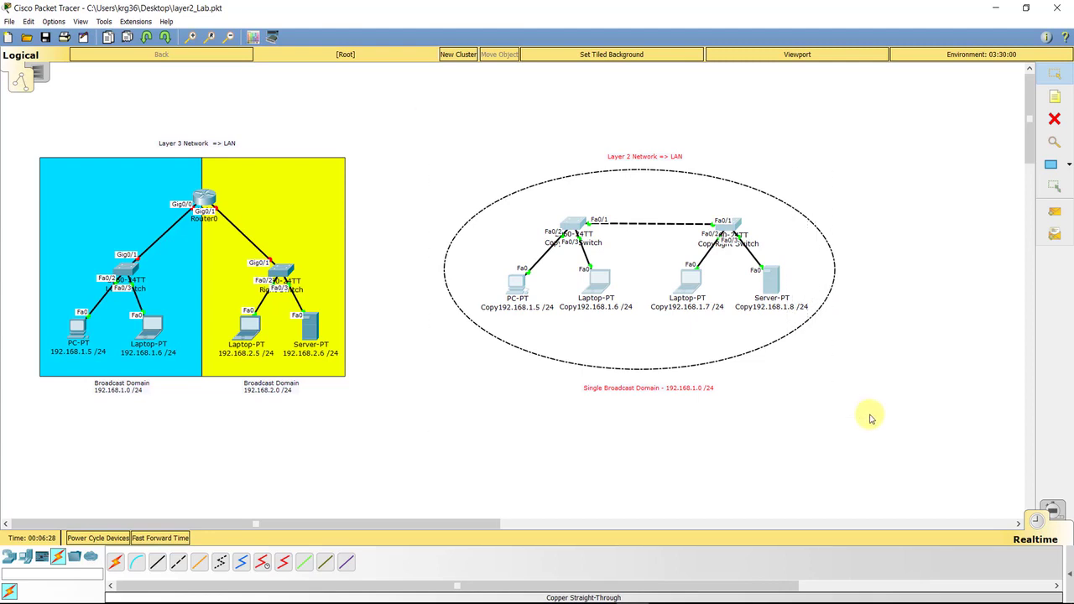
{"action": "key", "text": "ctrl+v"}
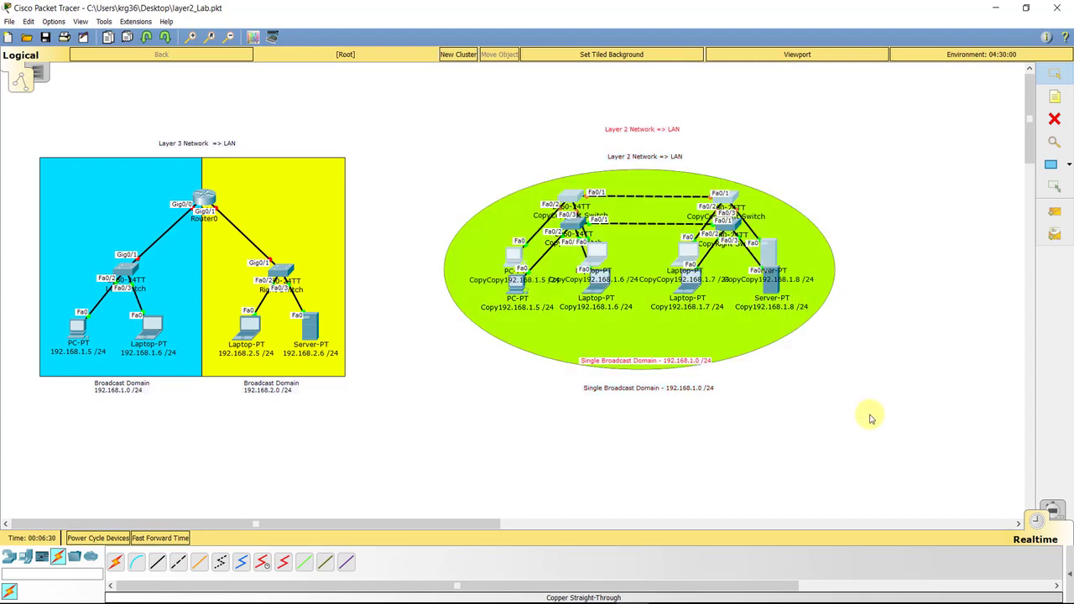
{"action": "left_click_drag", "start_coordinate": [600, 267], "coordinate": [604, 506]}
{"action": "scroll", "coordinate": [608, 470], "scroll_direction": "down", "scroll_amount": 3}
{"action": "left_click_drag", "start_coordinate": [598, 314], "coordinate": [600, 374]}
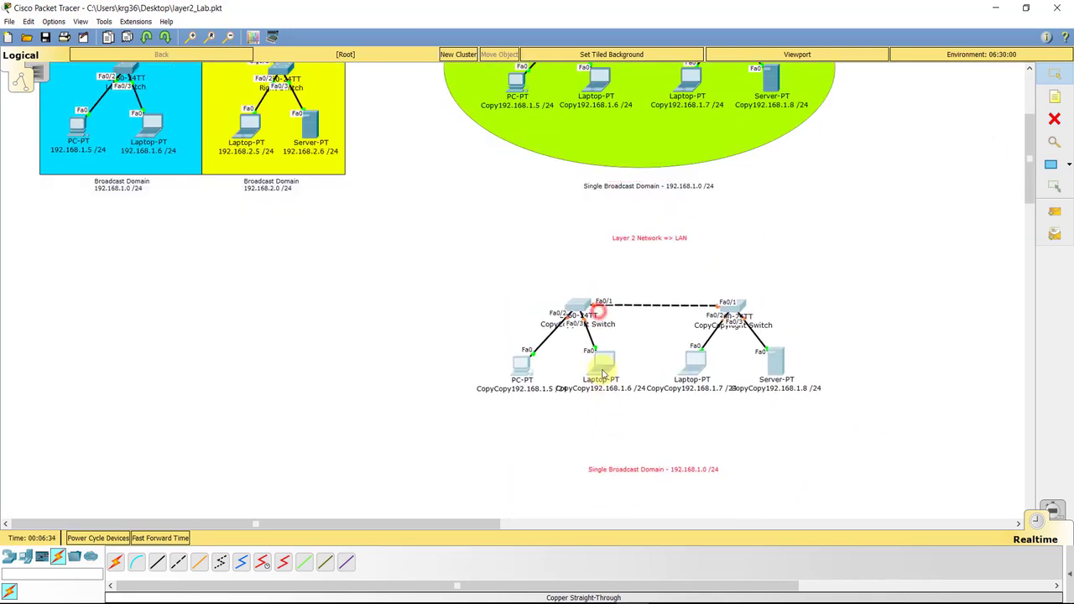
{"action": "left_click", "coordinate": [834, 412]}
{"action": "scroll", "coordinate": [826, 424], "scroll_direction": "up", "scroll_amount": 3}
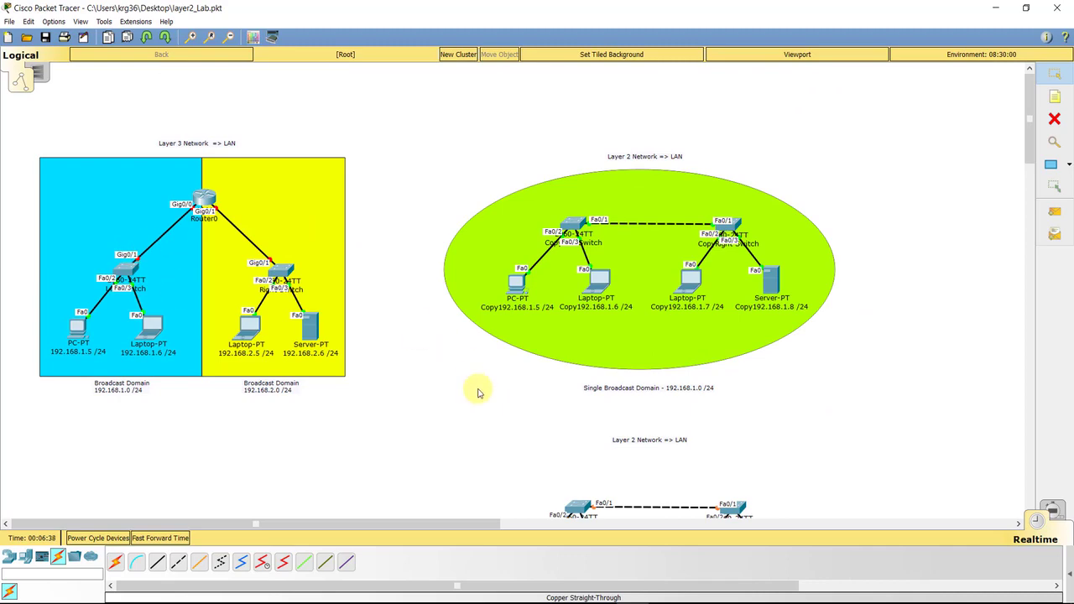
{"action": "scroll", "coordinate": [479, 391], "scroll_direction": "down", "scroll_amount": 3}
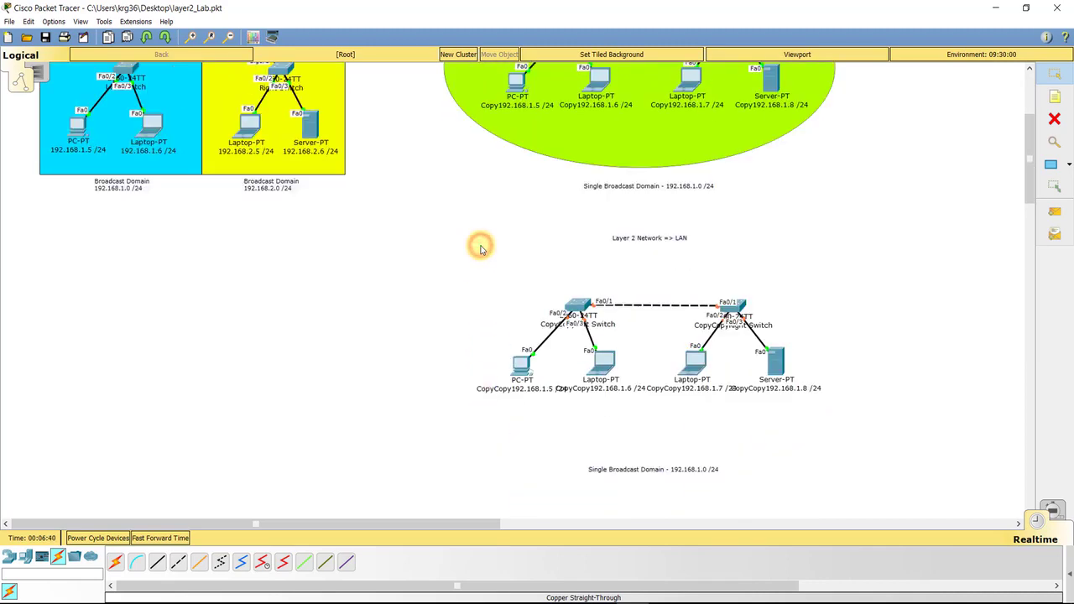
{"action": "key", "text": "Delete"}
{"action": "scroll", "coordinate": [495, 352], "scroll_direction": "up", "scroll_amount": 3}
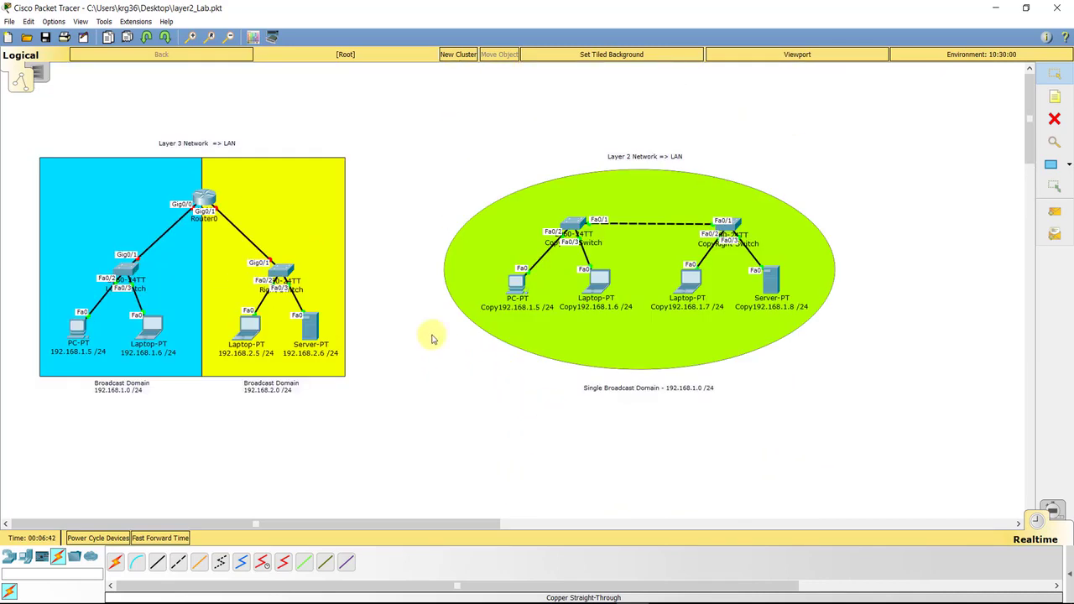
Move both labelled topologies together to the right and slightly down so they sit centred in the workspace.
{"action": "left_click", "coordinate": [483, 524]}
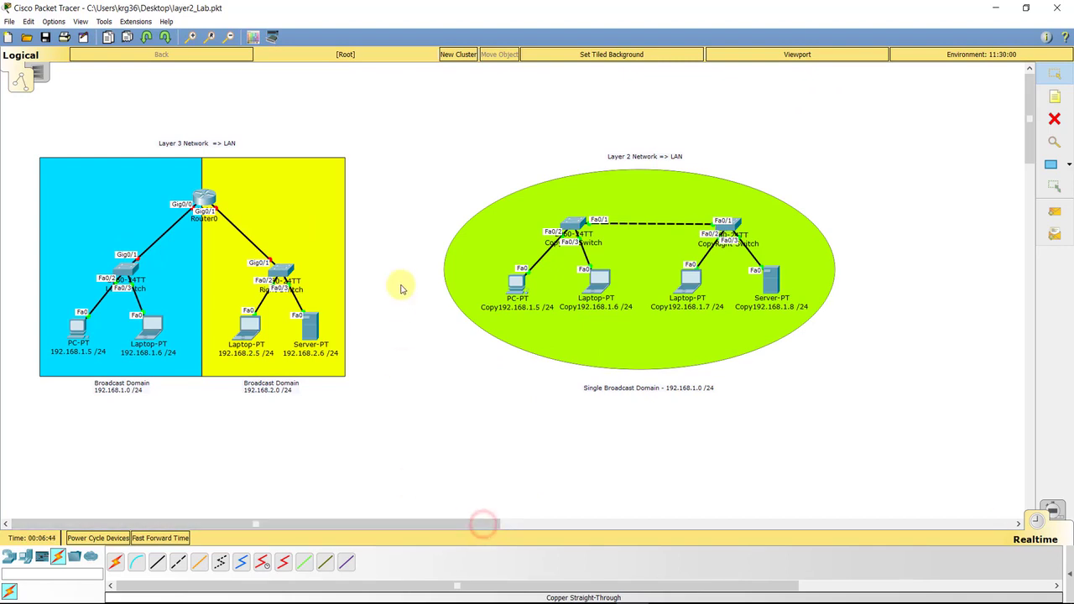
{"action": "left_click_drag", "start_coordinate": [25, 106], "coordinate": [906, 456]}
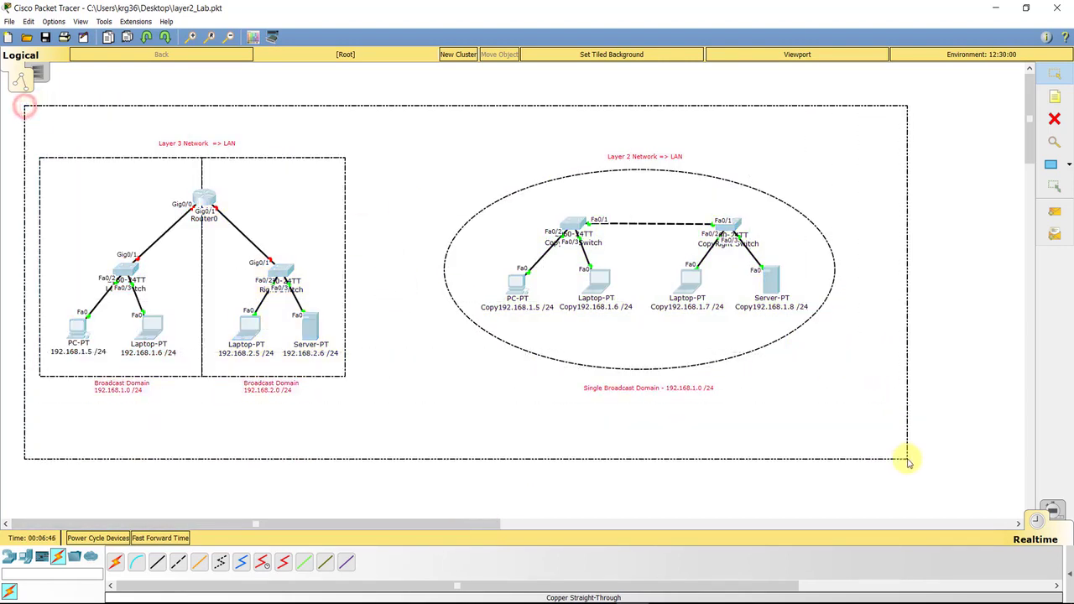
{"action": "left_click_drag", "start_coordinate": [598, 282], "coordinate": [702, 306]}
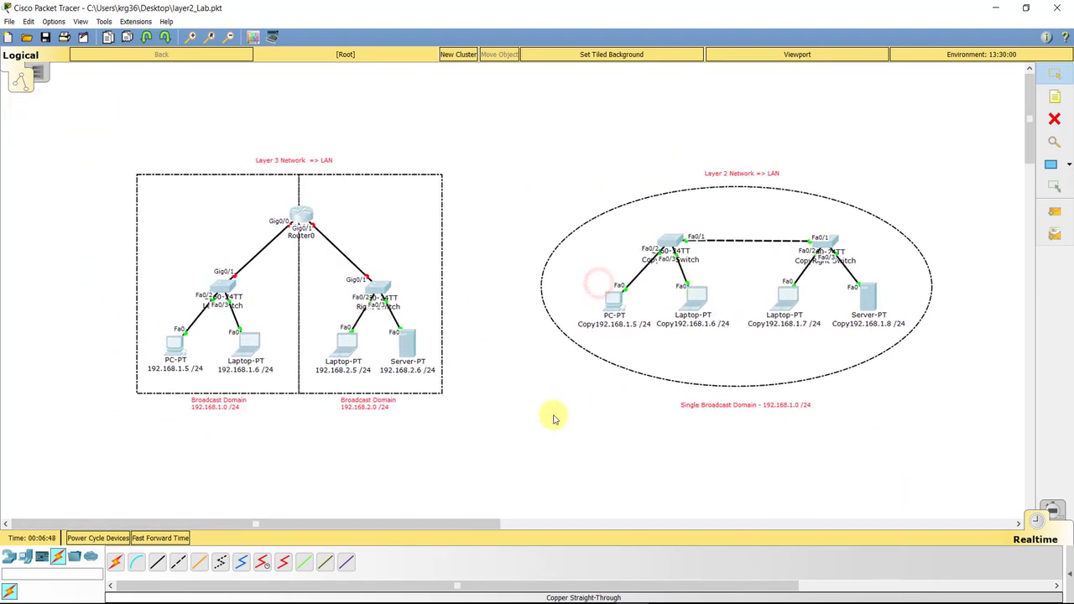
{"action": "left_click", "coordinate": [553, 419]}
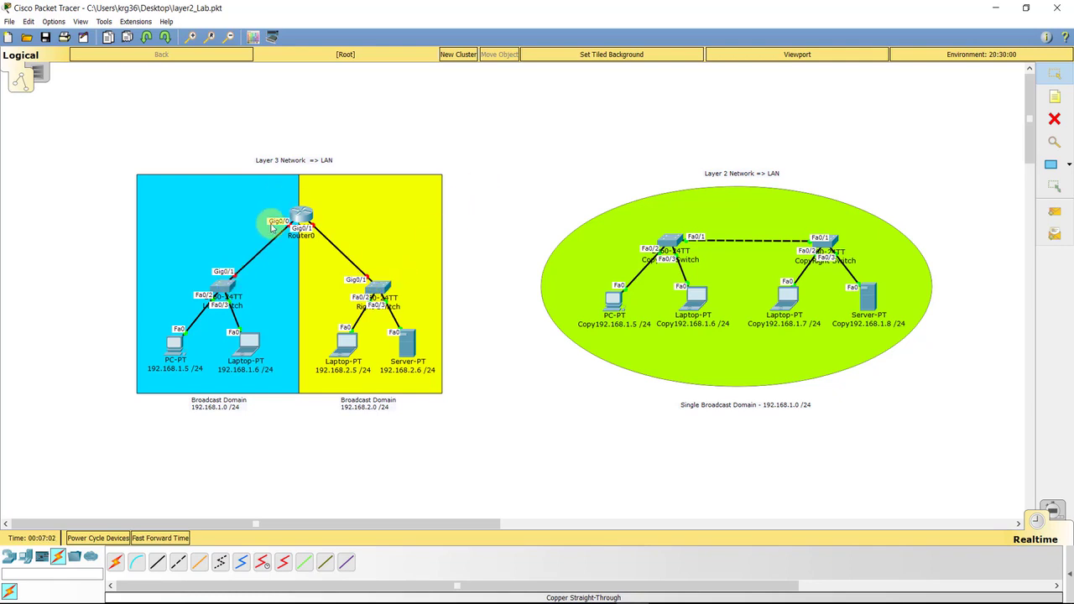
Add a note above the two topologies reading "Switches => OUT OF BOX BY DEFAULT WILL WORK", followed by a blank line.
{"action": "left_click", "coordinate": [1055, 97]}
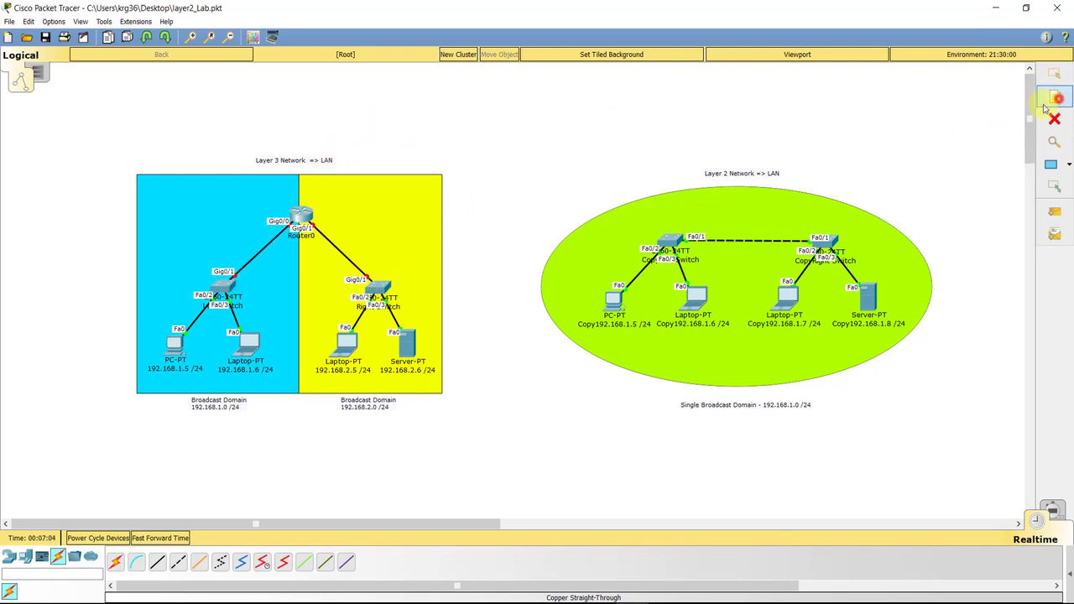
{"action": "left_click", "coordinate": [403, 83]}
{"action": "type", "text": "Switches =>"}
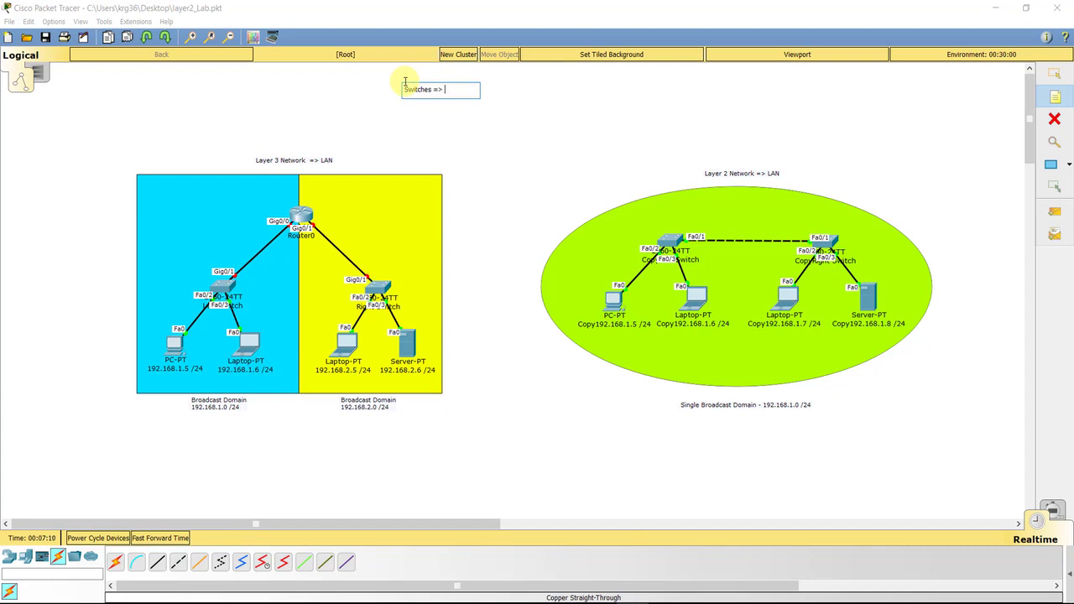
{"action": "type", "text": "OUT OF BOX B"}
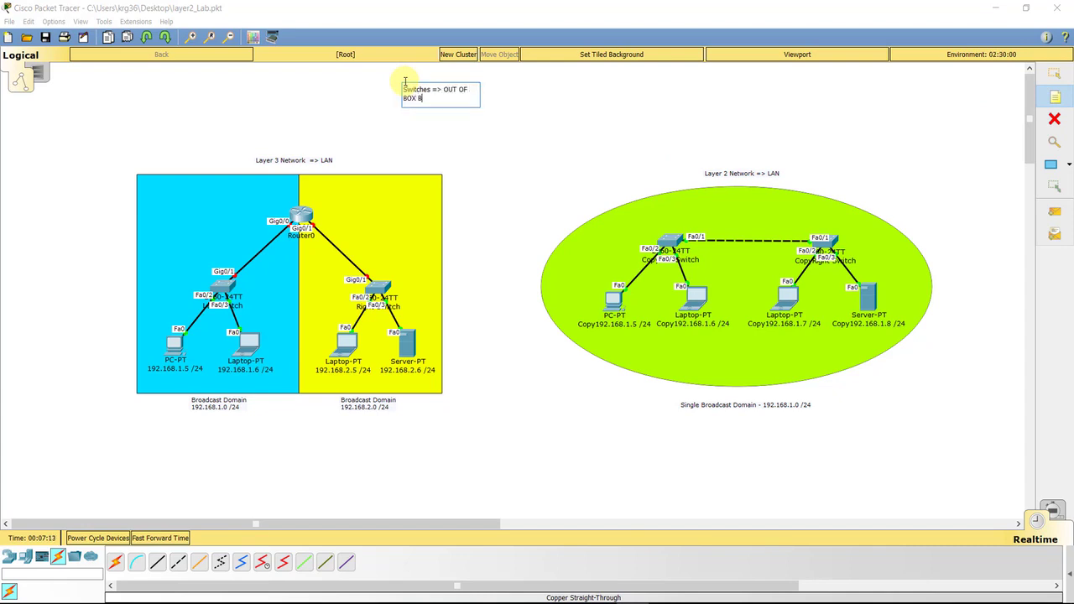
{"action": "type", "text": "Y DEFAULT WILL WORK"}
{"action": "key", "text": "Return"}
{"action": "key", "text": "Return"}
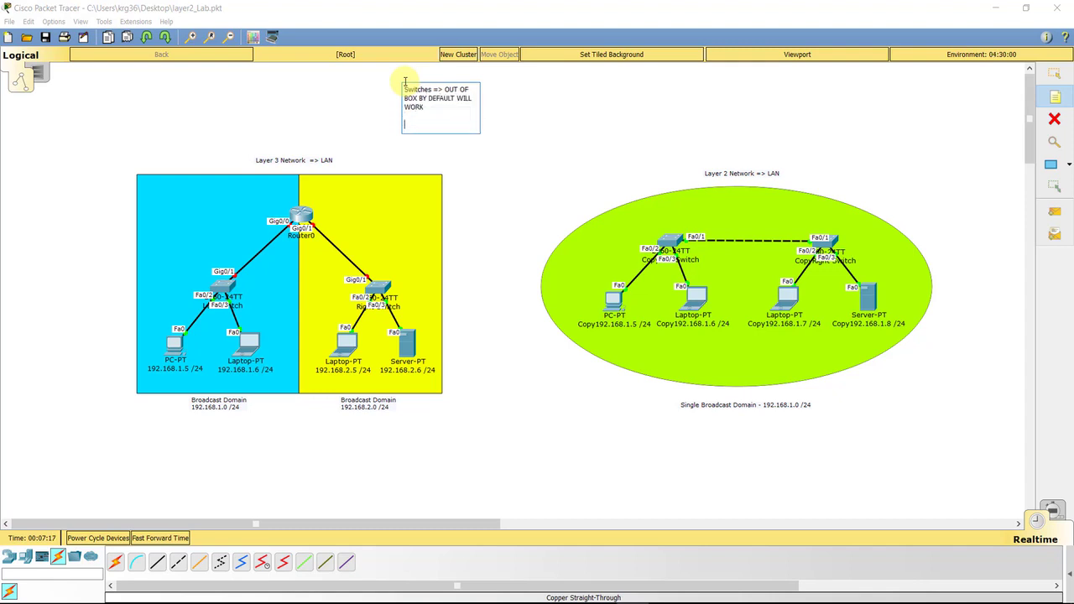
Finish the note with "ROUTERS => OUT OF BOX WILL NOT WORK BY DEFAULT - ALL INTERFACES BY DEFAULT ARE TURNED OFF ON A CISCO ROUTER".
{"action": "type", "text": "ROUTERS => OUT OF BOX"}
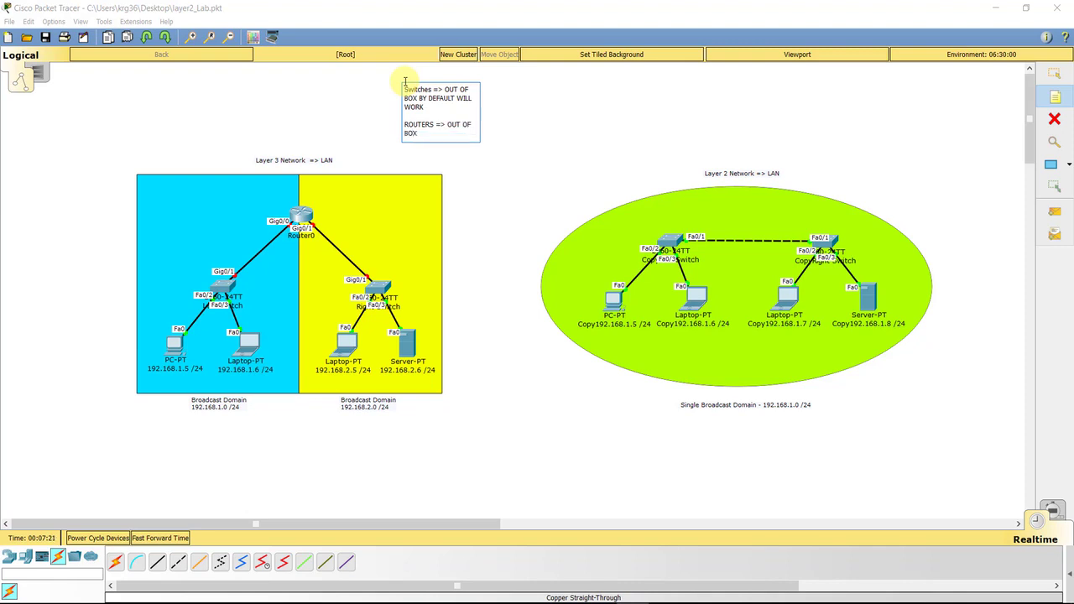
{"action": "type", "text": " WILL NOT WORK BY DEF"}
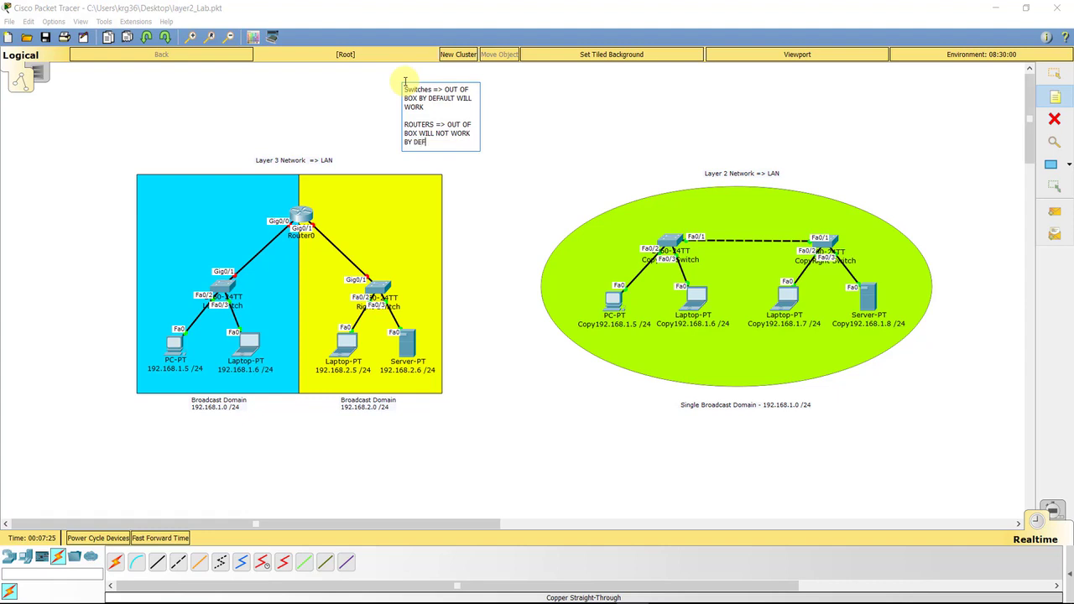
{"action": "type", "text": "AULT - ALL INTERFACES"}
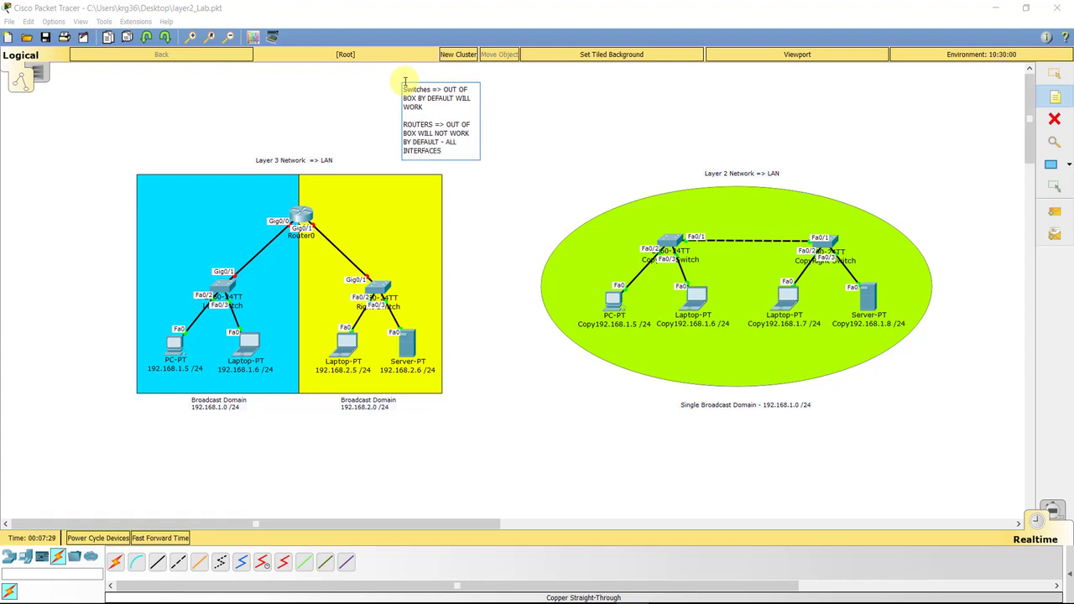
{"action": "type", "text": " BY DEFAULT ARE TURNED OFF ON A CIS"}
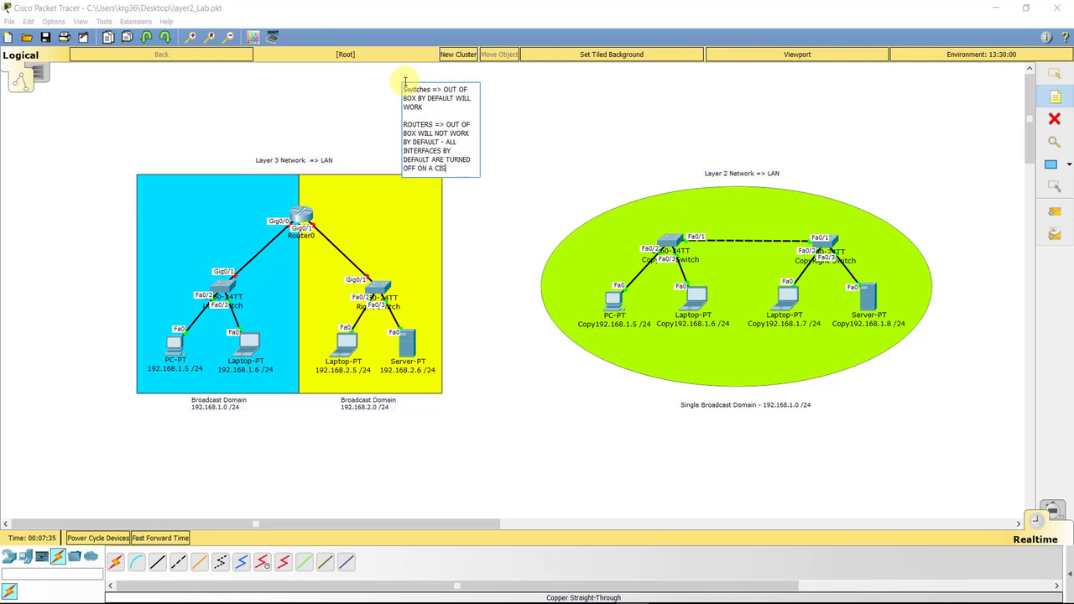
{"action": "type", "text": "CO ROUTER"}
{"action": "left_click", "coordinate": [521, 133]}
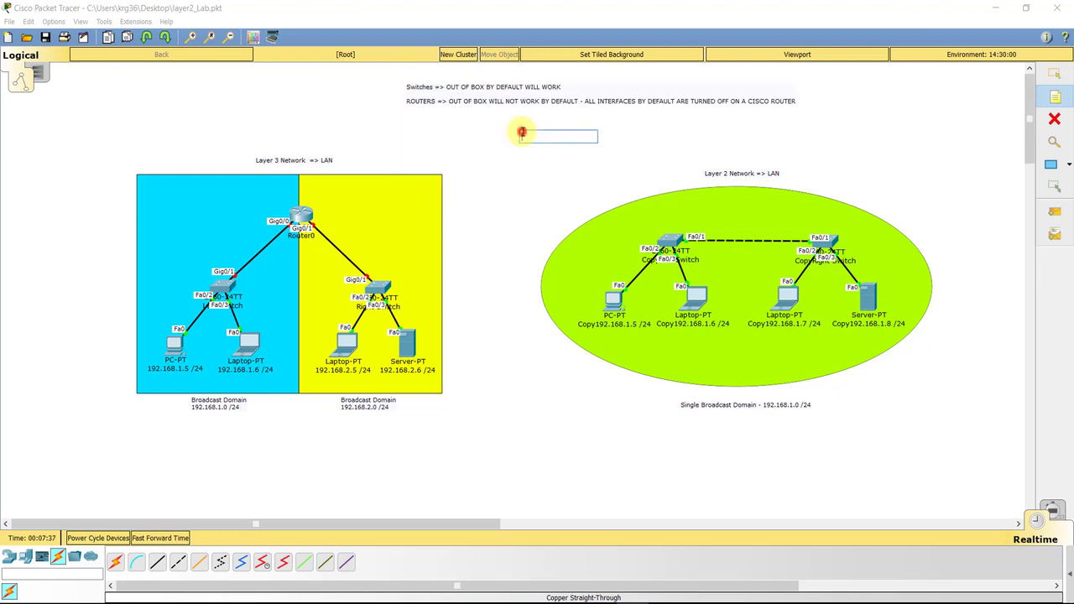
Move the switches and routers note left and slightly down, just above the Layer 3 and Layer 2 headings.
{"action": "left_click", "coordinate": [576, 90]}
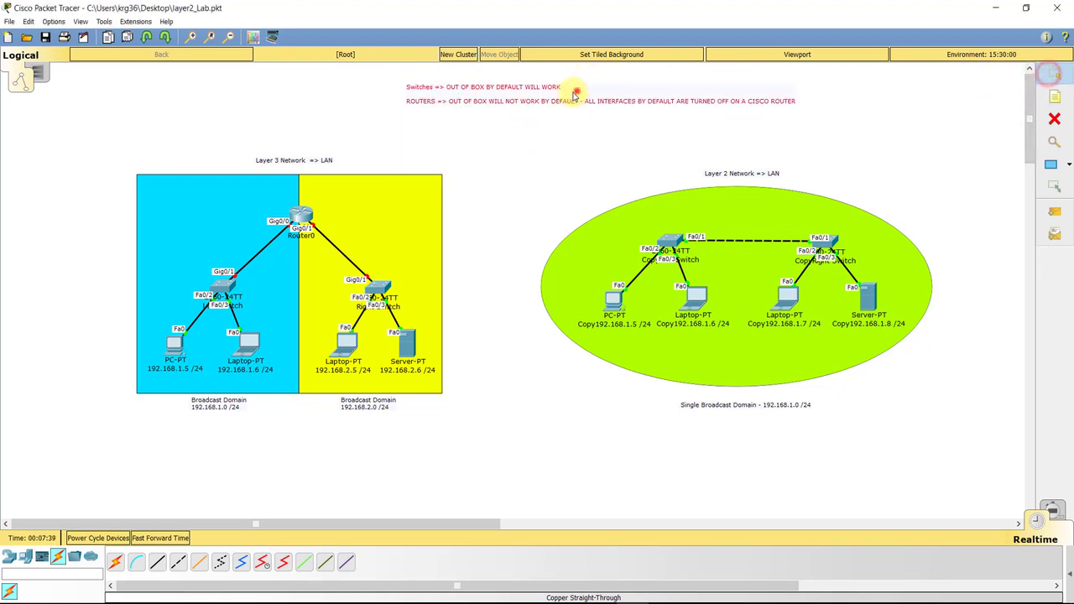
{"action": "left_click_drag", "start_coordinate": [576, 90], "coordinate": [509, 115]}
{"action": "left_click", "coordinate": [508, 155]}
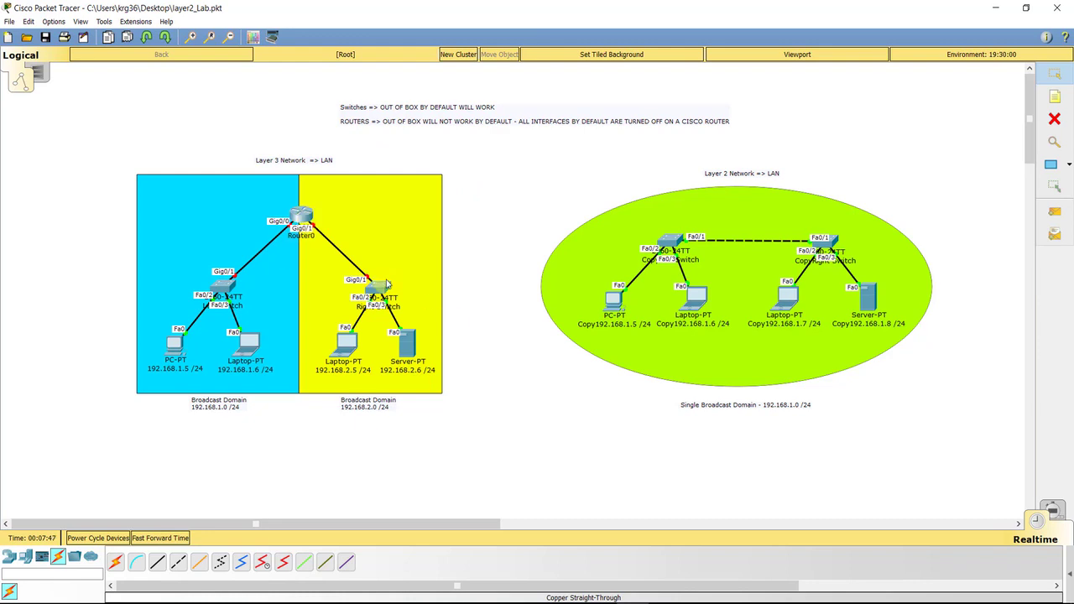
{"action": "left_click", "coordinate": [473, 192]}
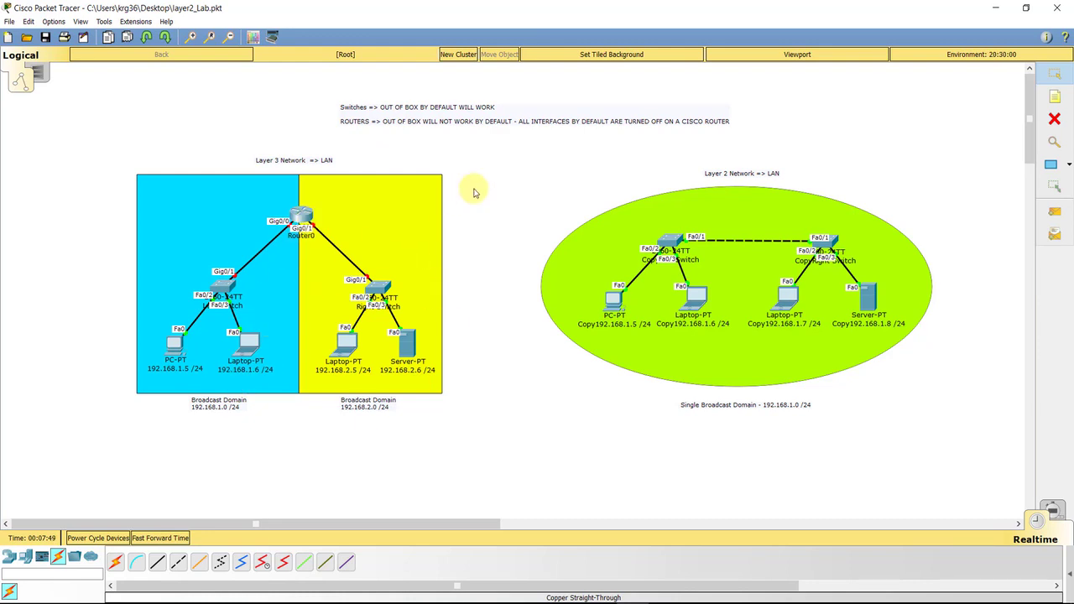